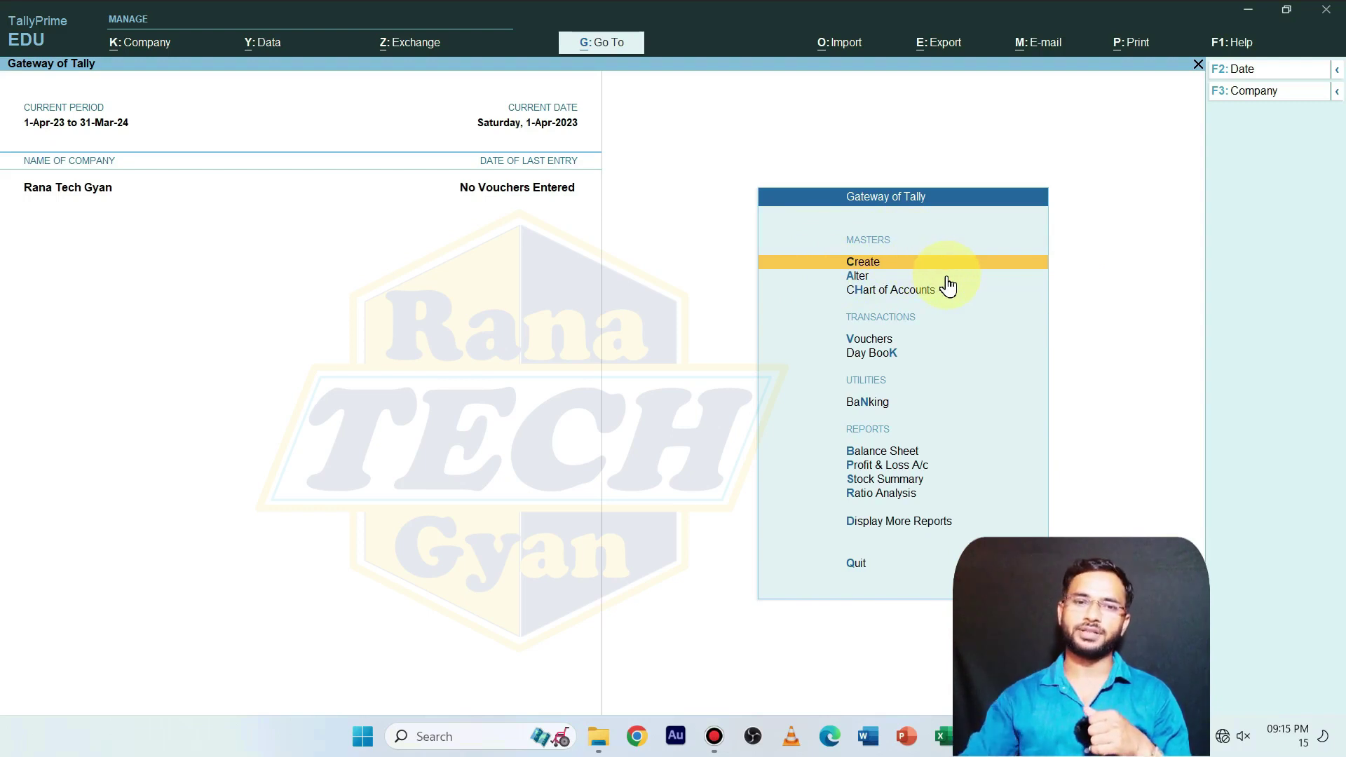
Start creating a new ledger master and name it Puchase
key(Return)
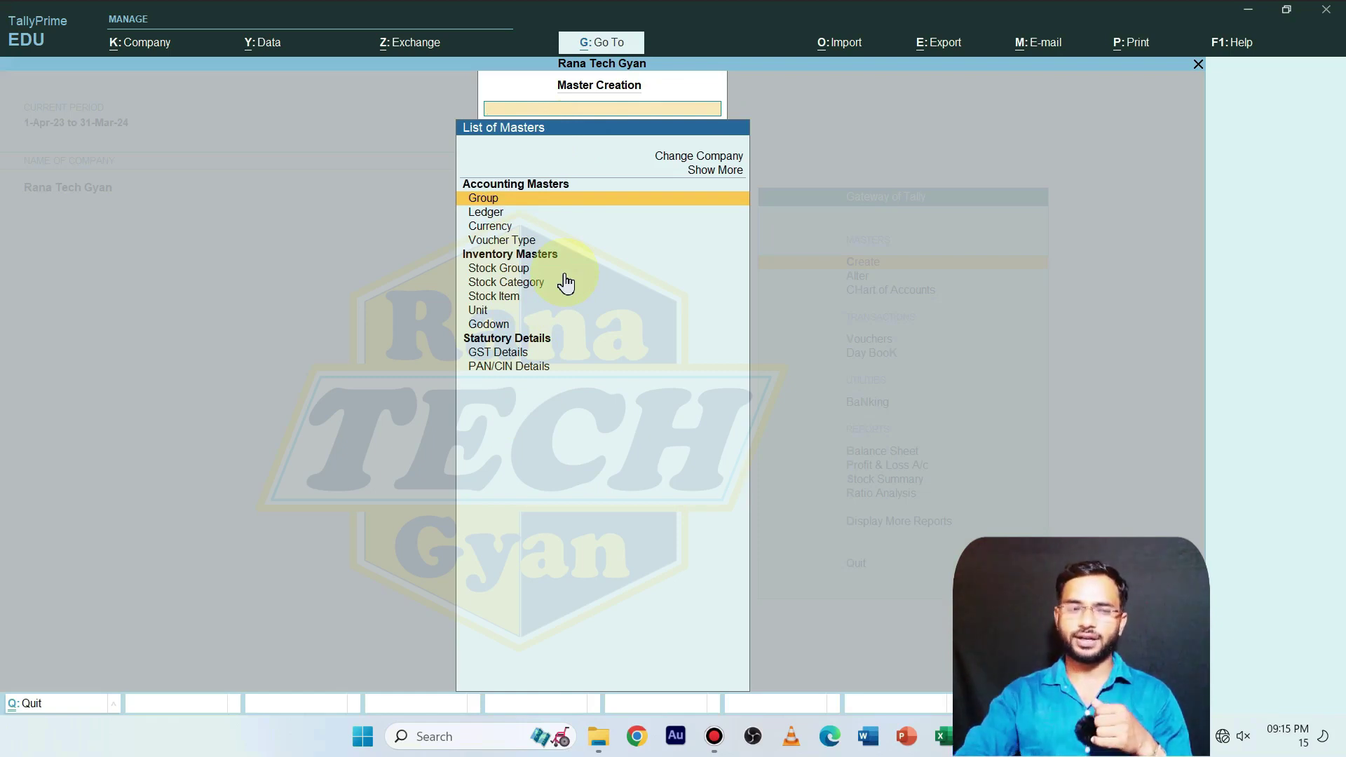
key(Down)
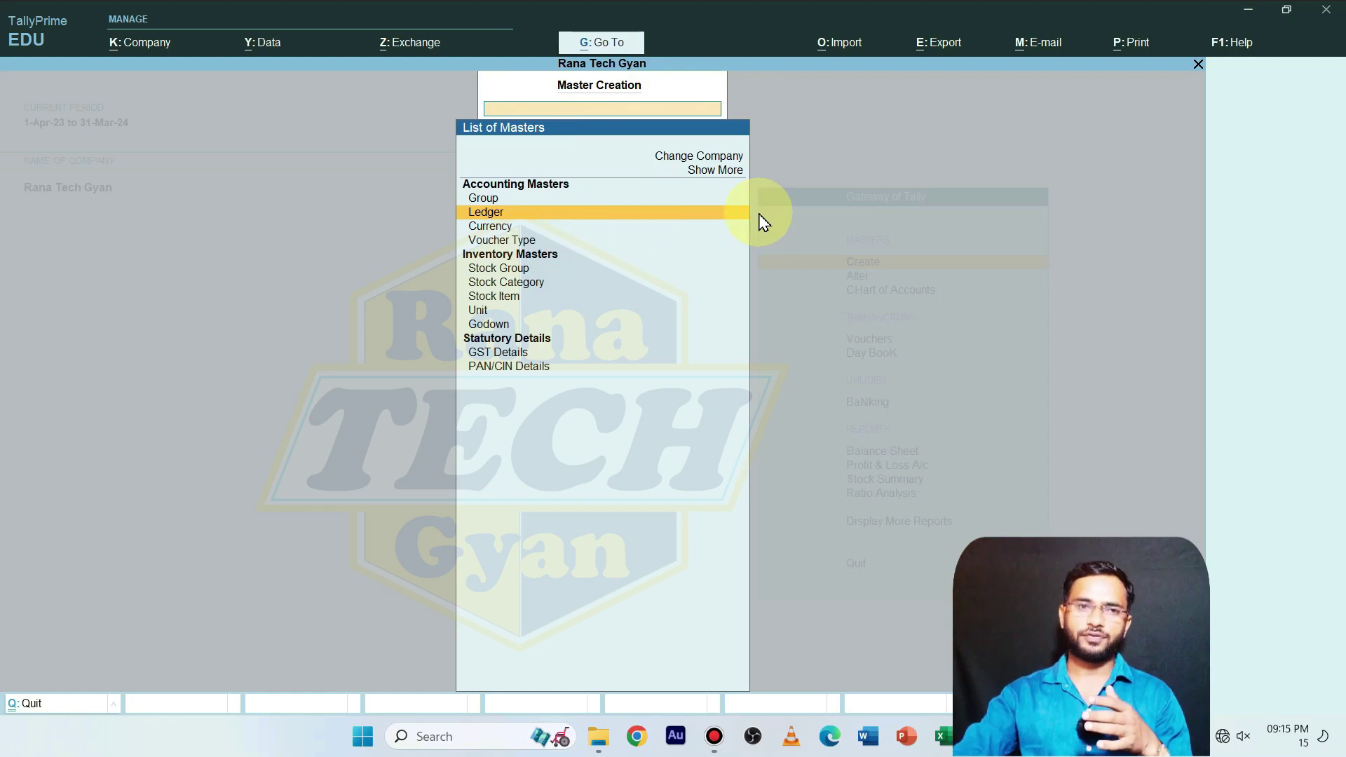
key(Return)
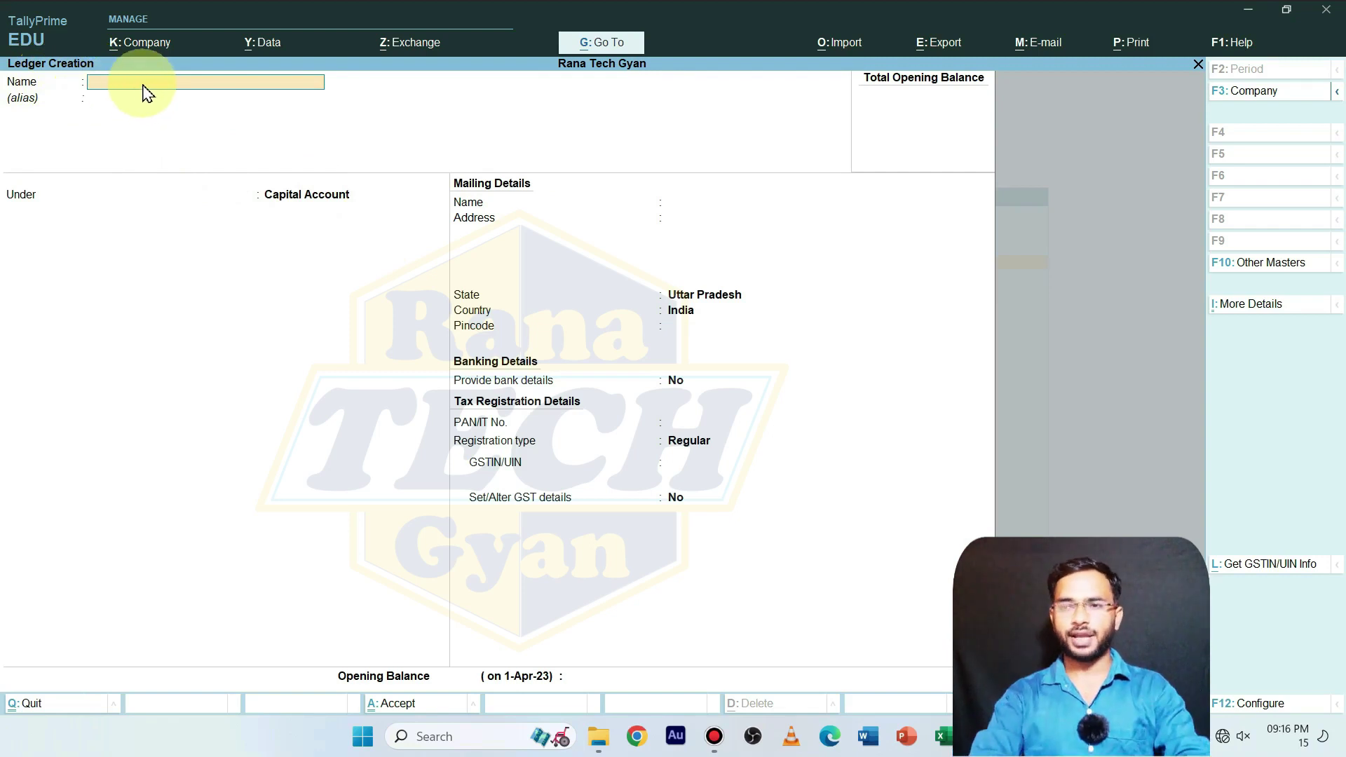
text(P)
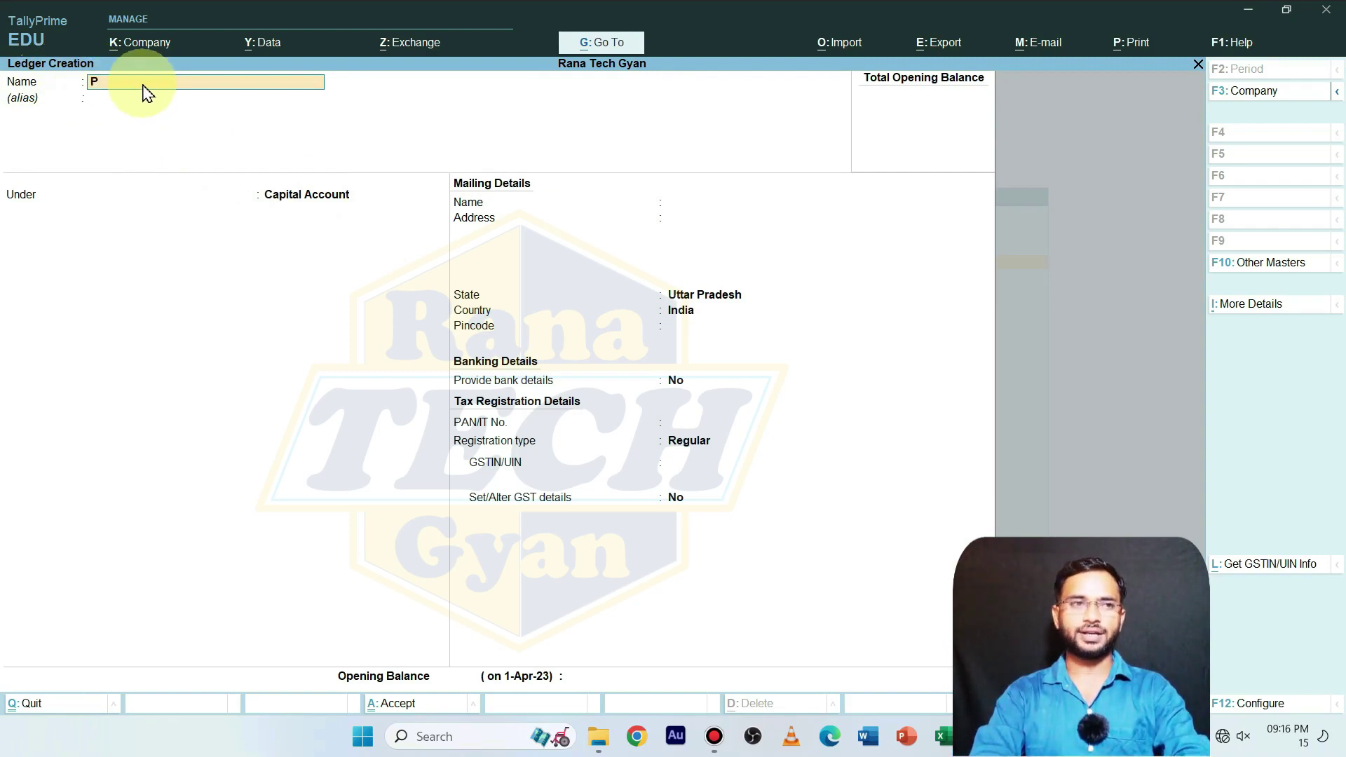
text(uchase)
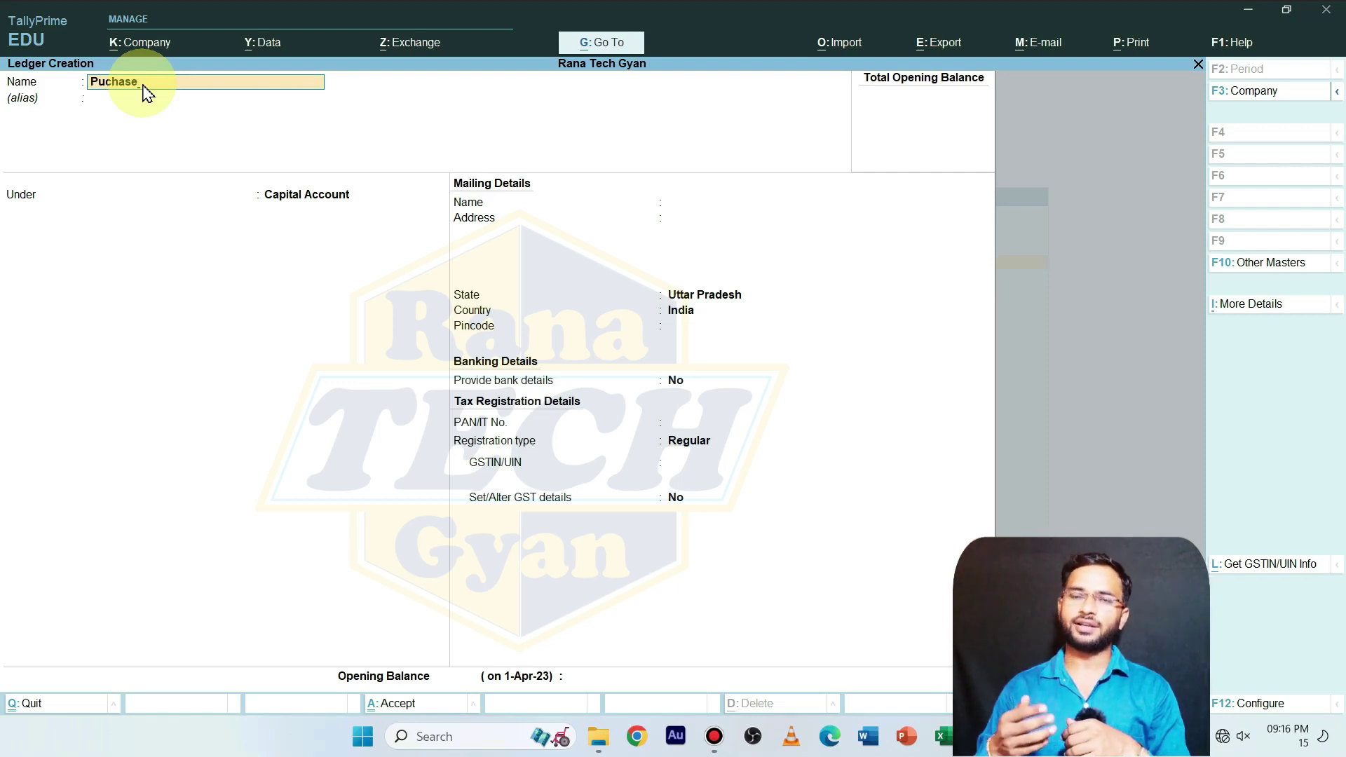
key(Return)
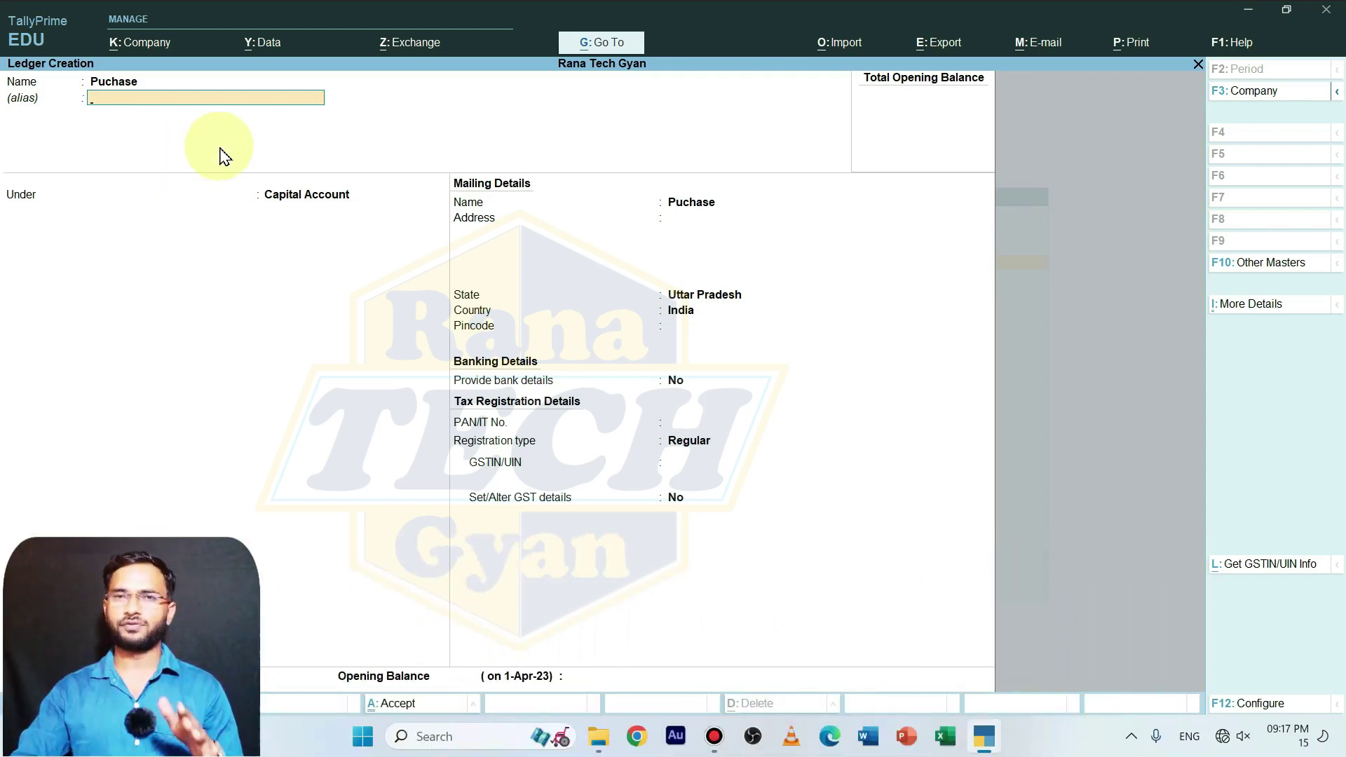
Leave the ledger's alias blank and place it under the Purchase Accounts group
key(Return)
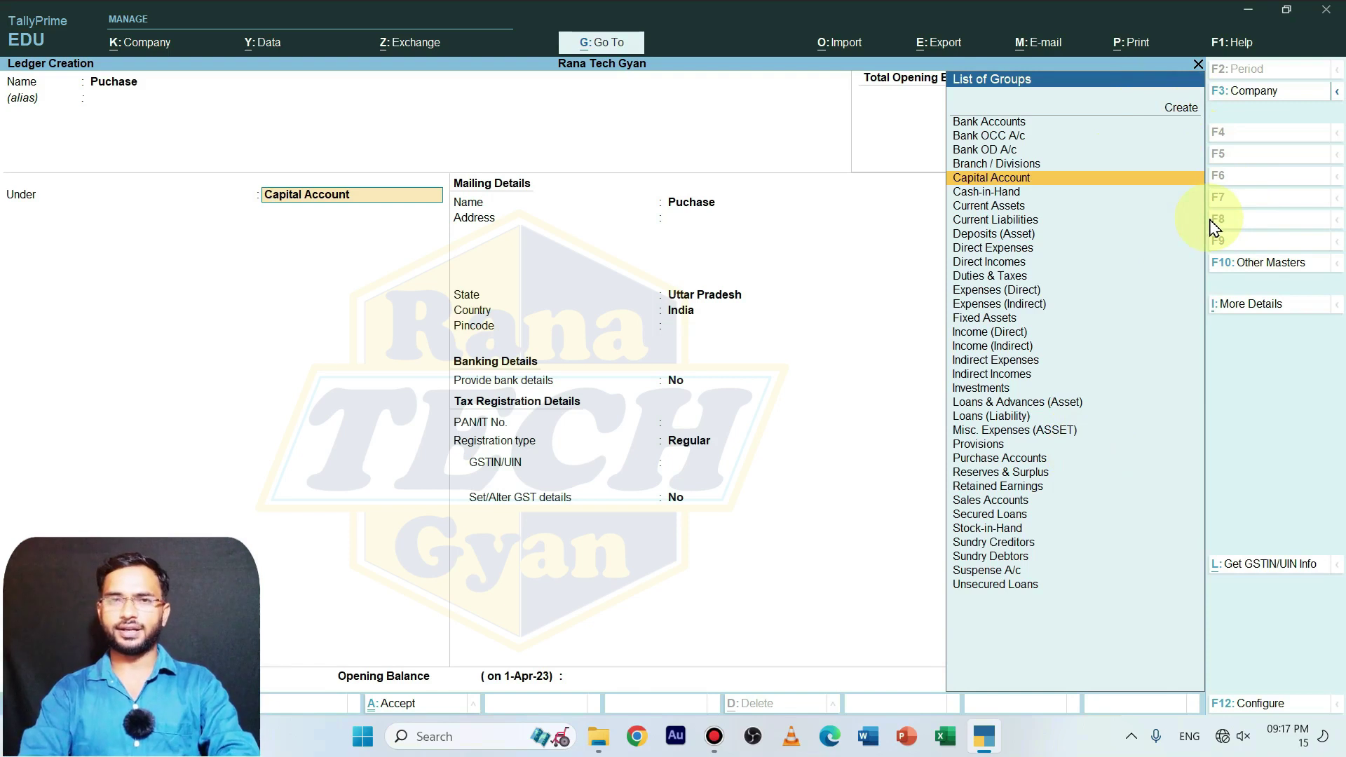
text(Pu)
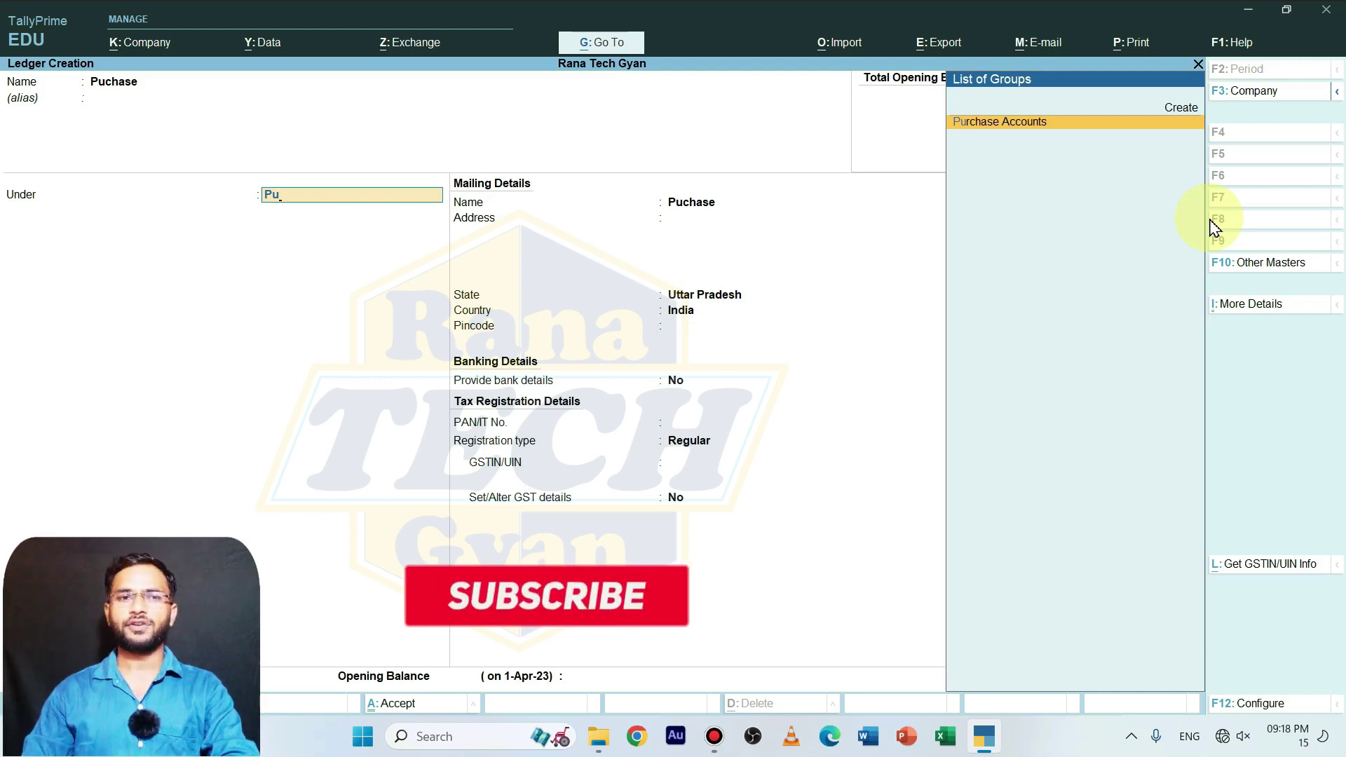
key(Return)
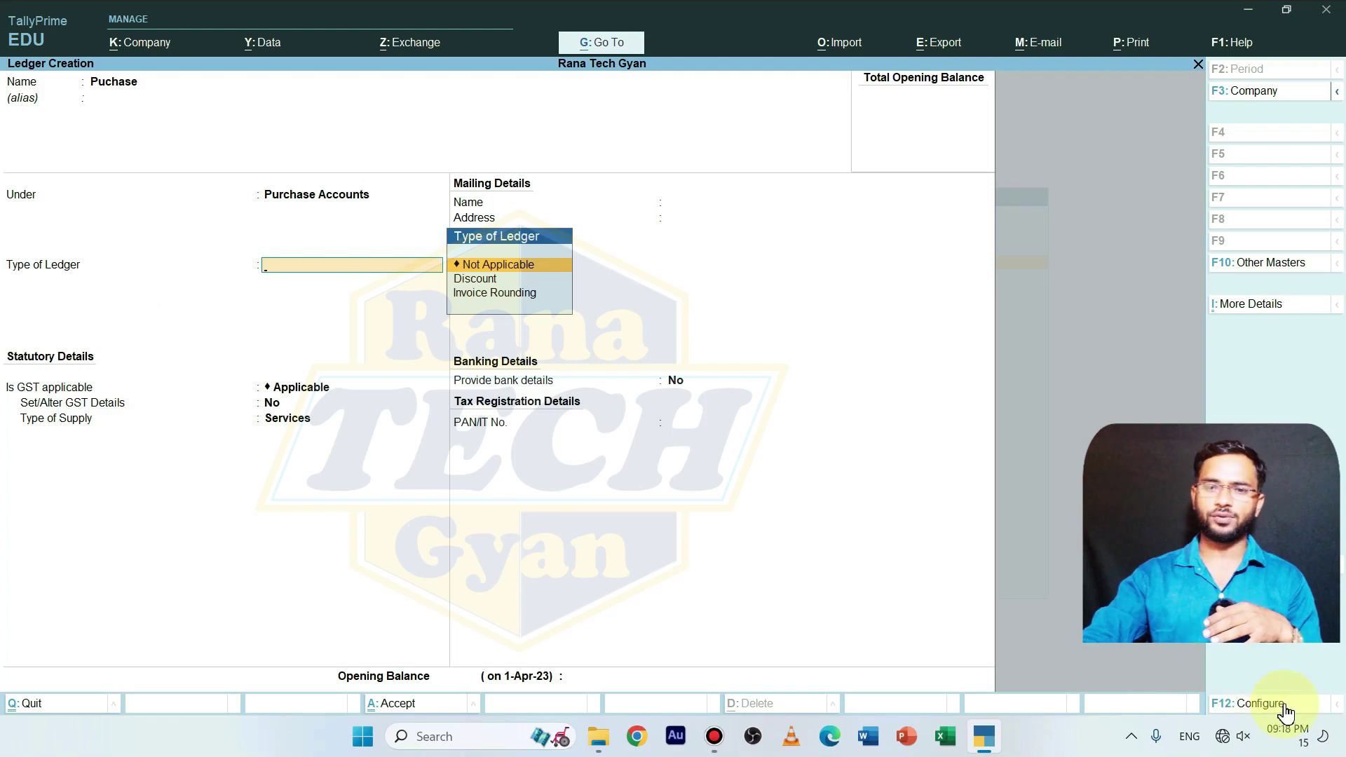
In the ledger configuration, set Use Inventory Allocations for Ledgers to Yes and accept the configuration
key(F12)
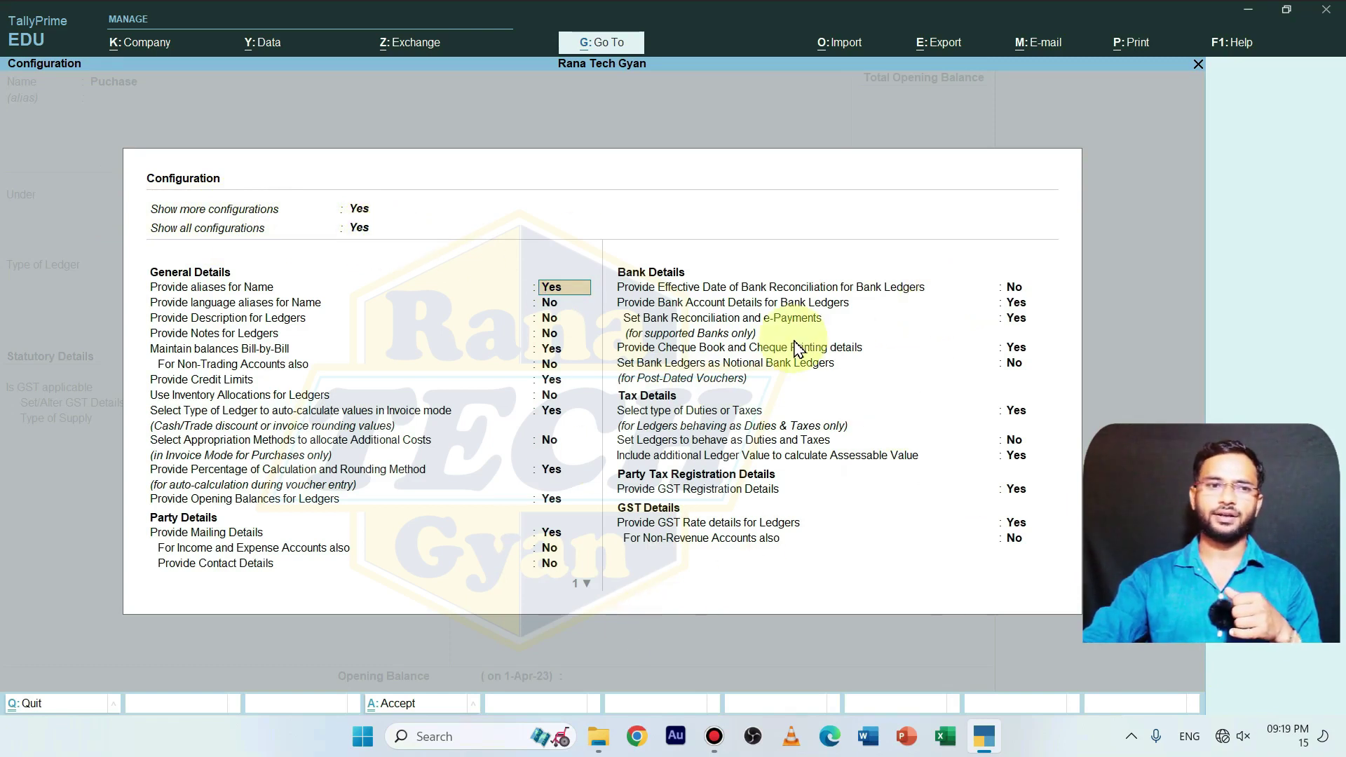
key(Down)
key(Down)
key(Down)
key(Down)
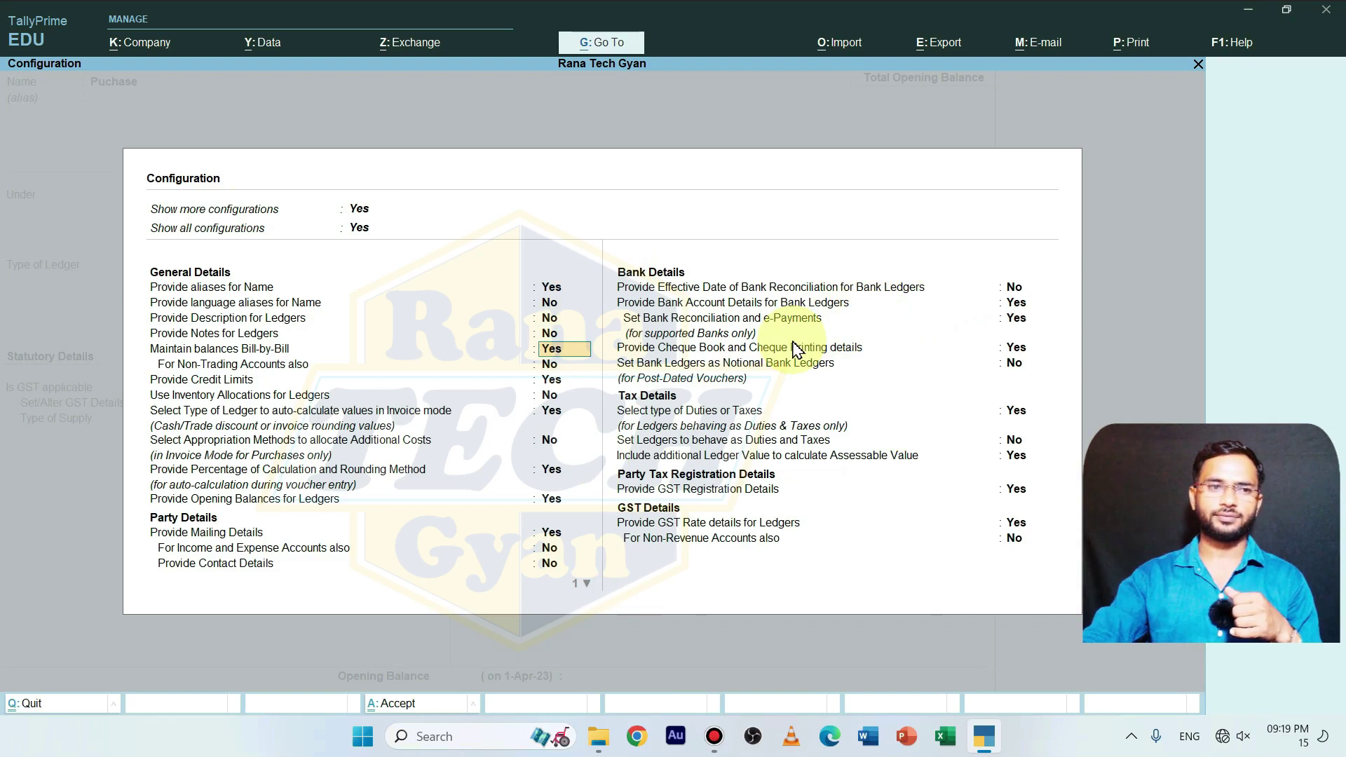
key(Down)
key(Down)
key(Down)
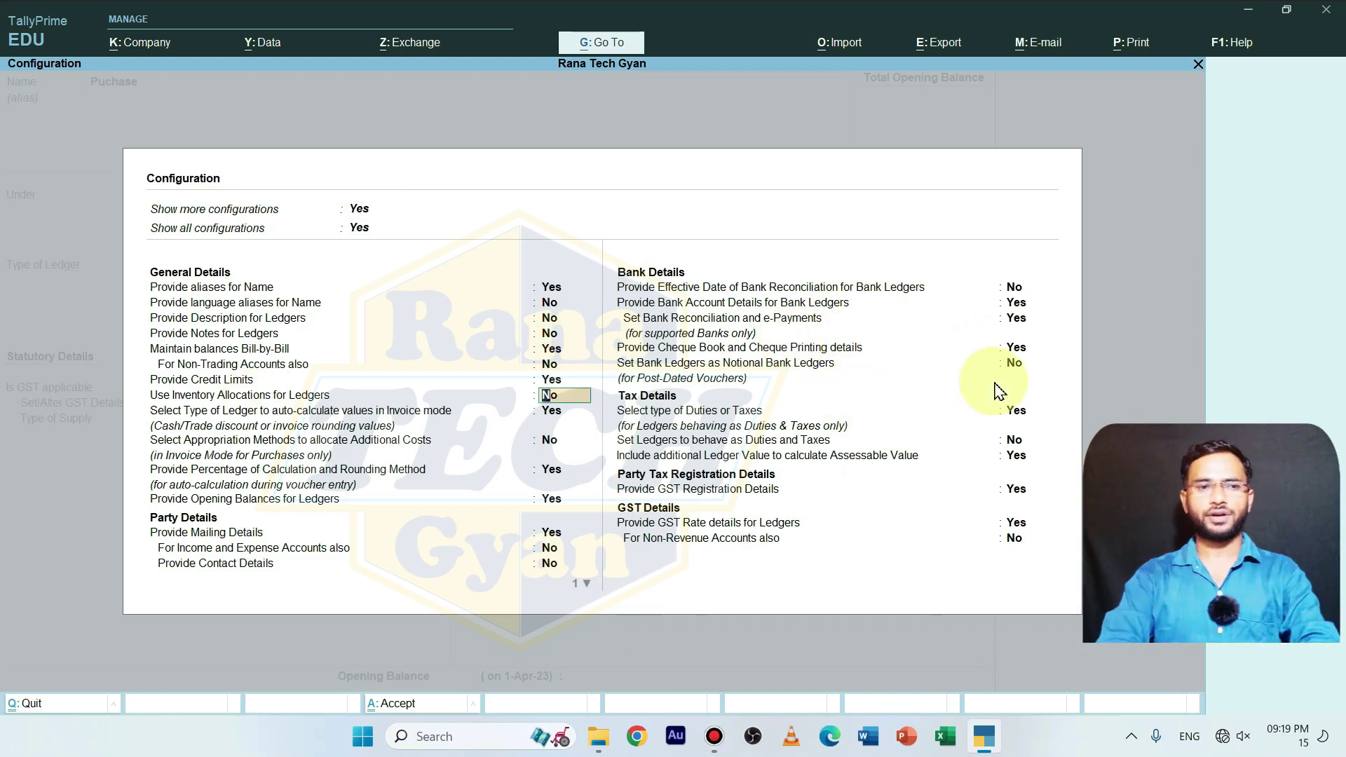
text(y)
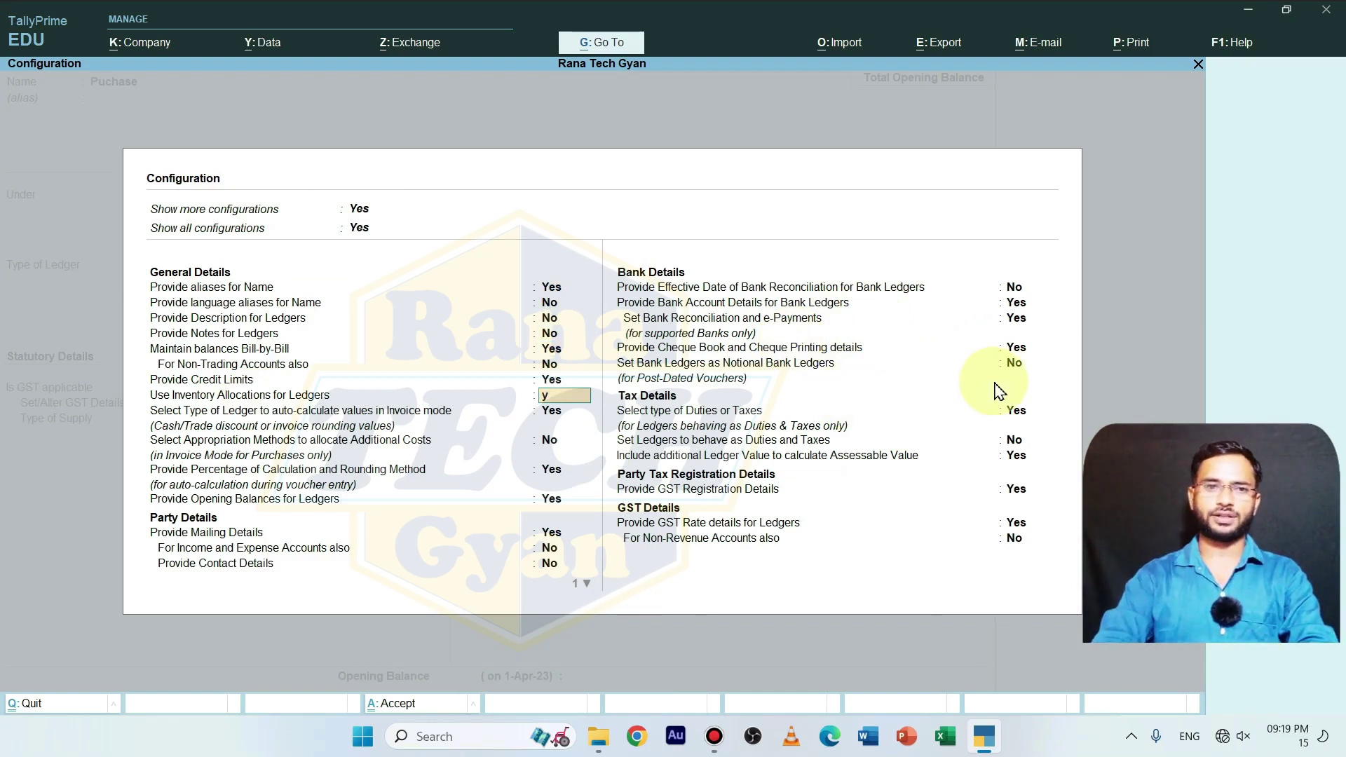
key(Return)
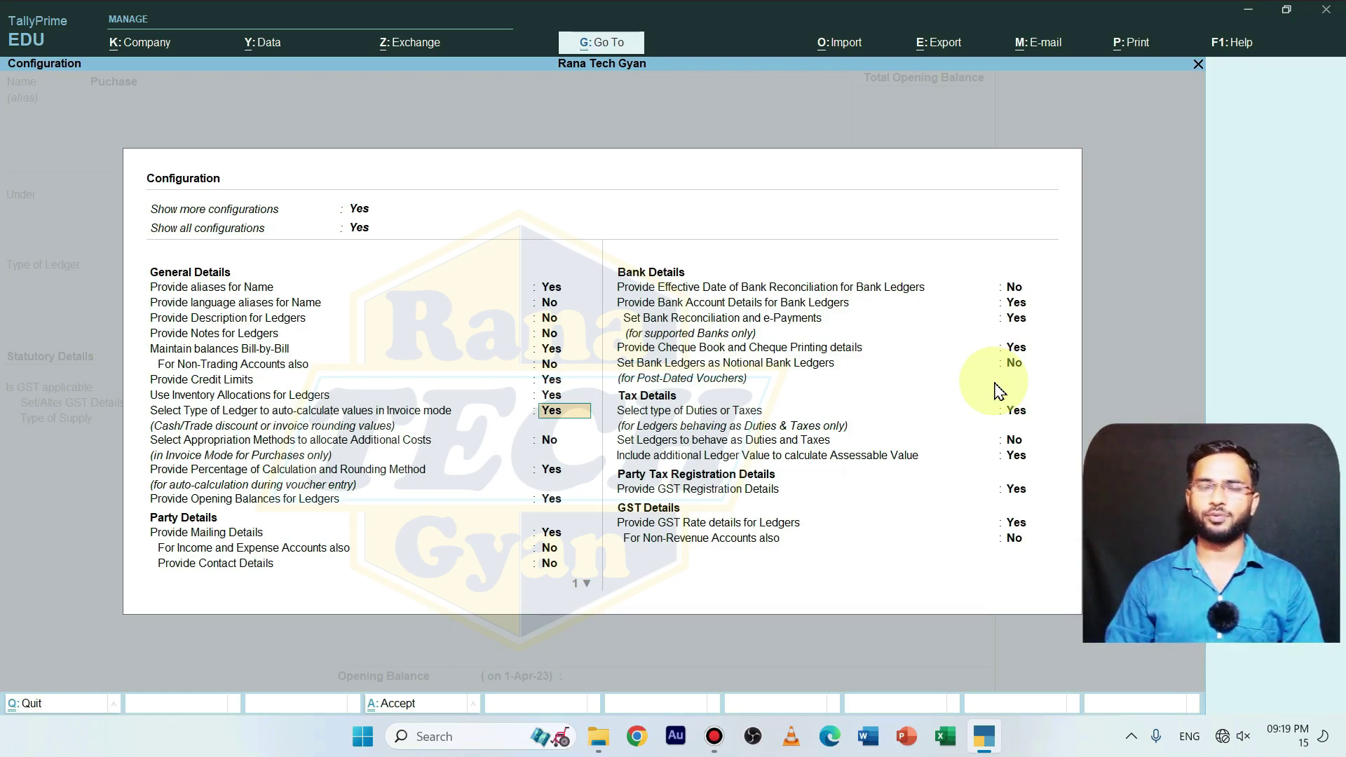
key(ctrl+a)
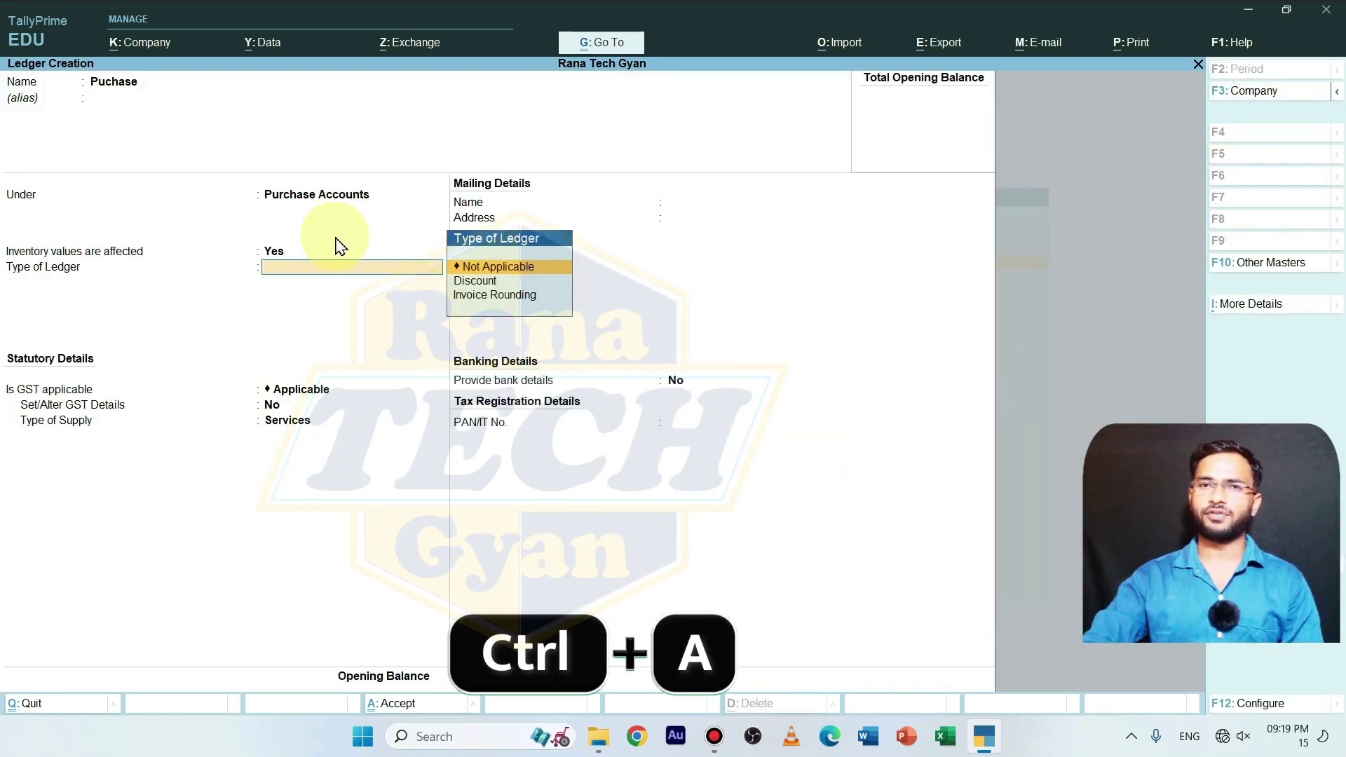
Switch Inventory values are affected to No and back to Yes
key(BackSpace)
text(n)
key(Return)
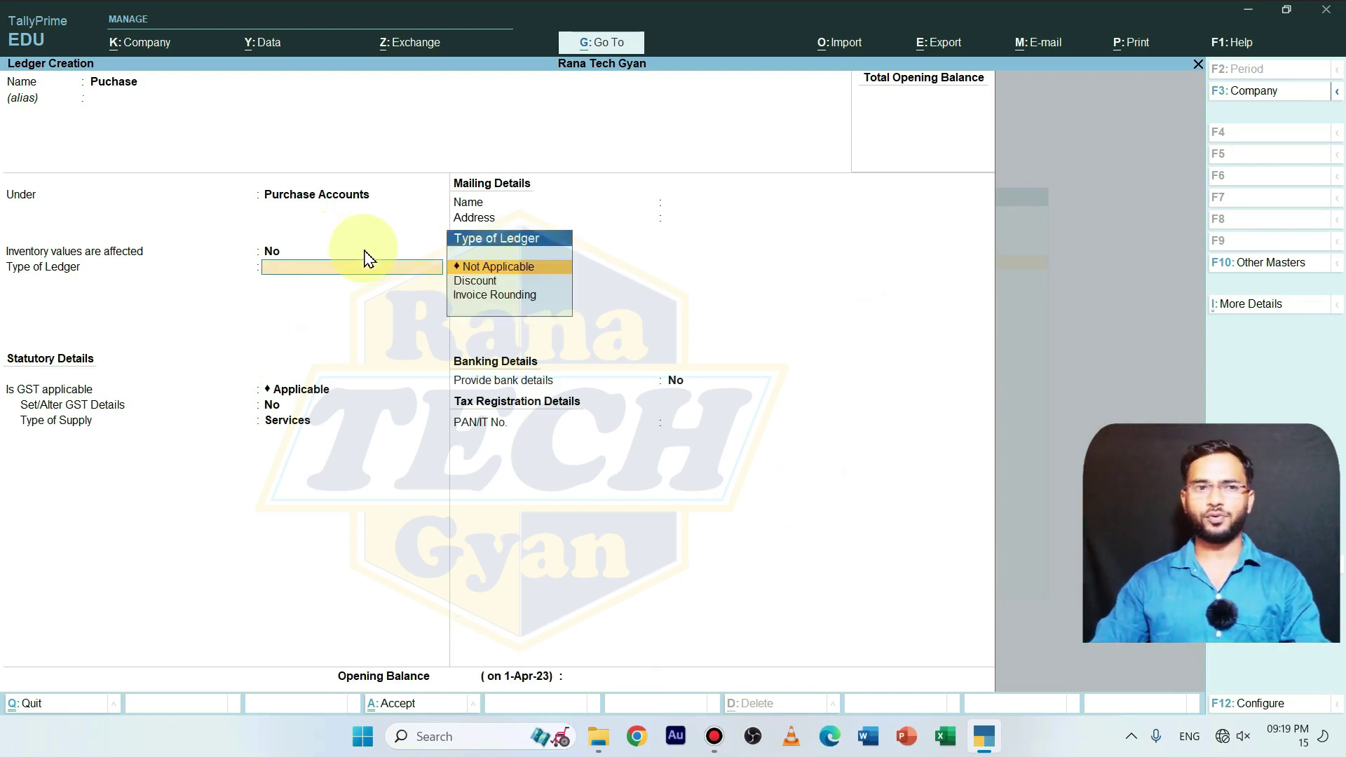
key(BackSpace)
text(y)
key(Return)
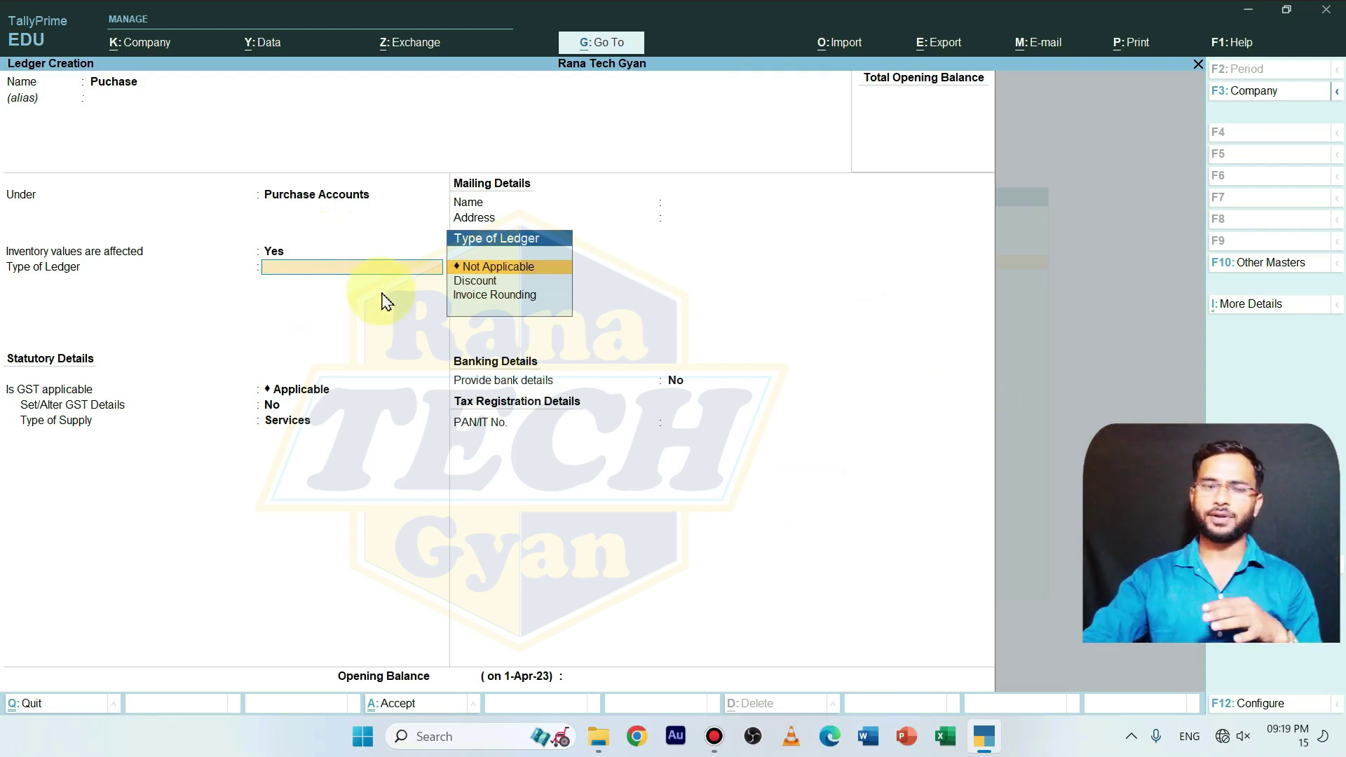
Set Type of Ledger to Not Applicable and keep GST as Applicable
key(Return)
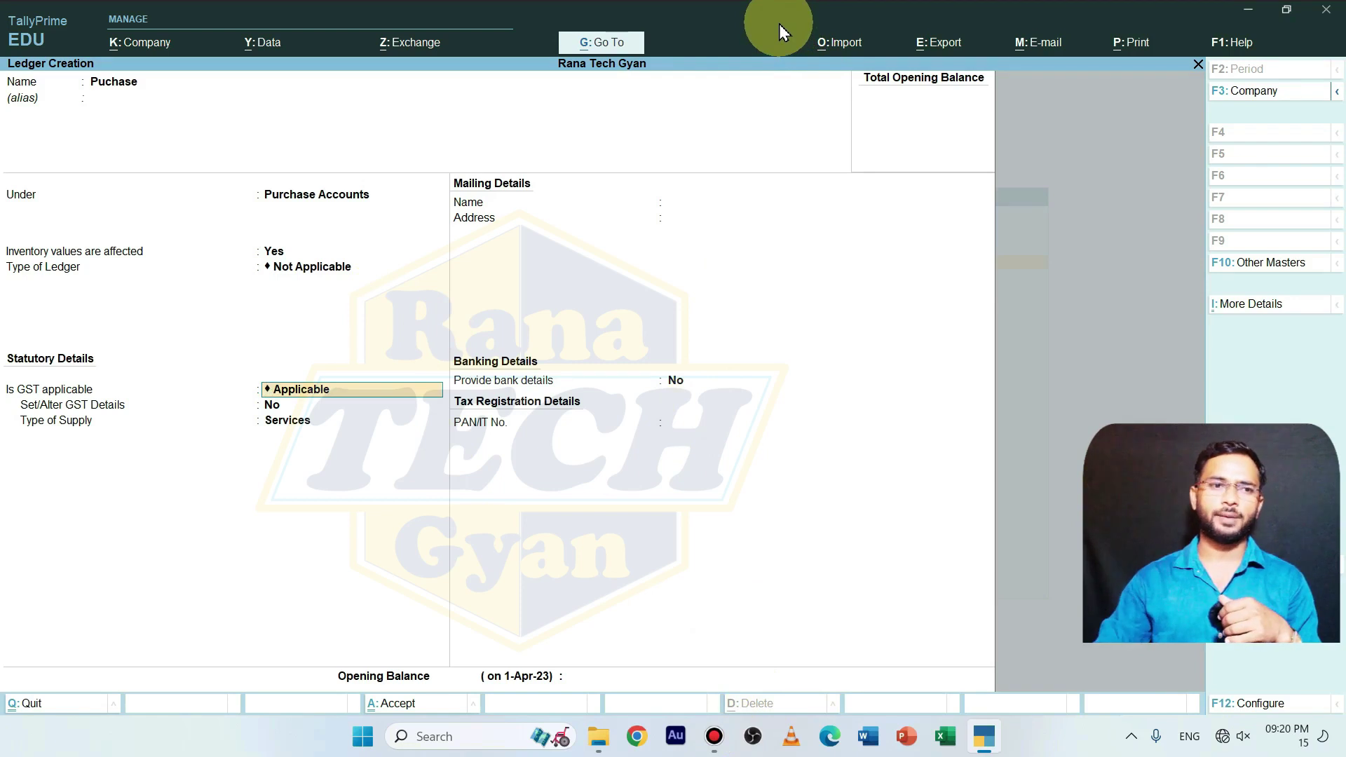
key(Return)
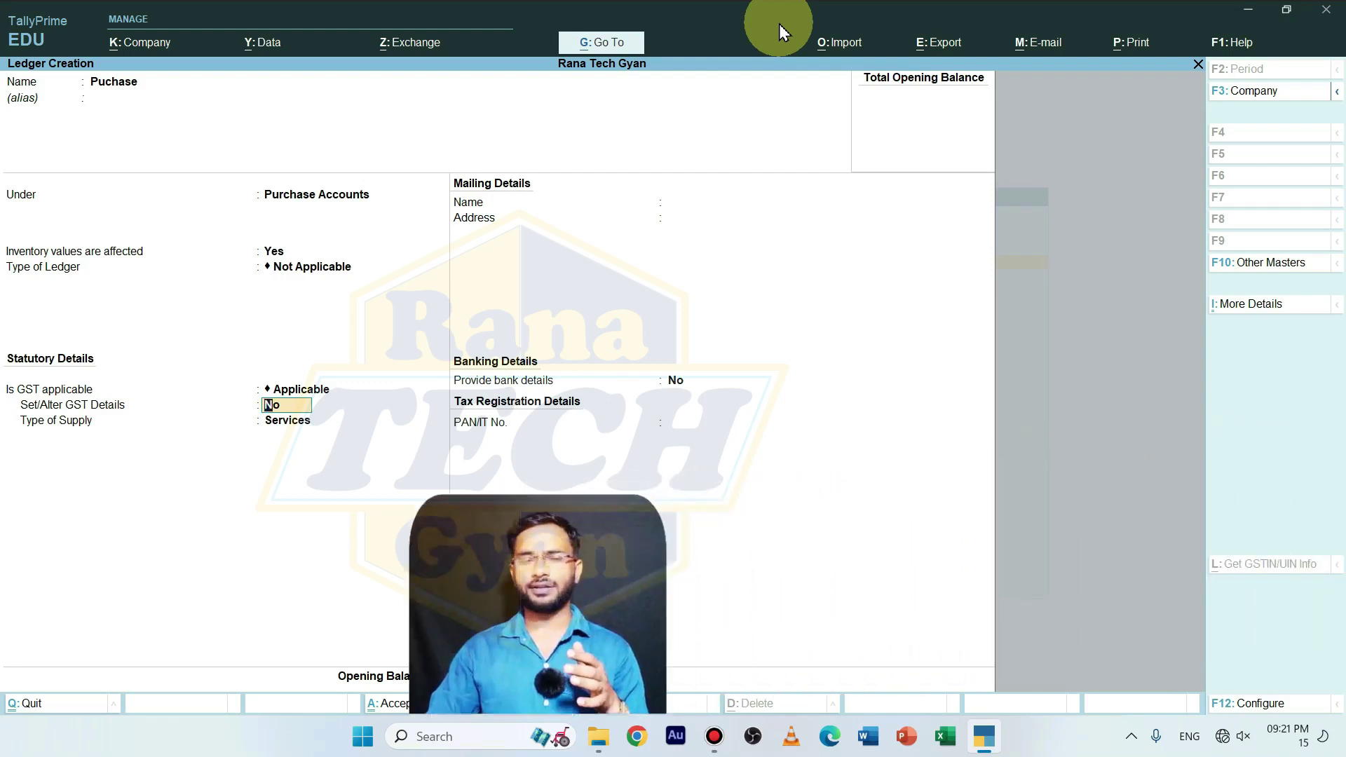
Open the ledger's GST details with its natures of transaction and quit without entering anything
key(y)
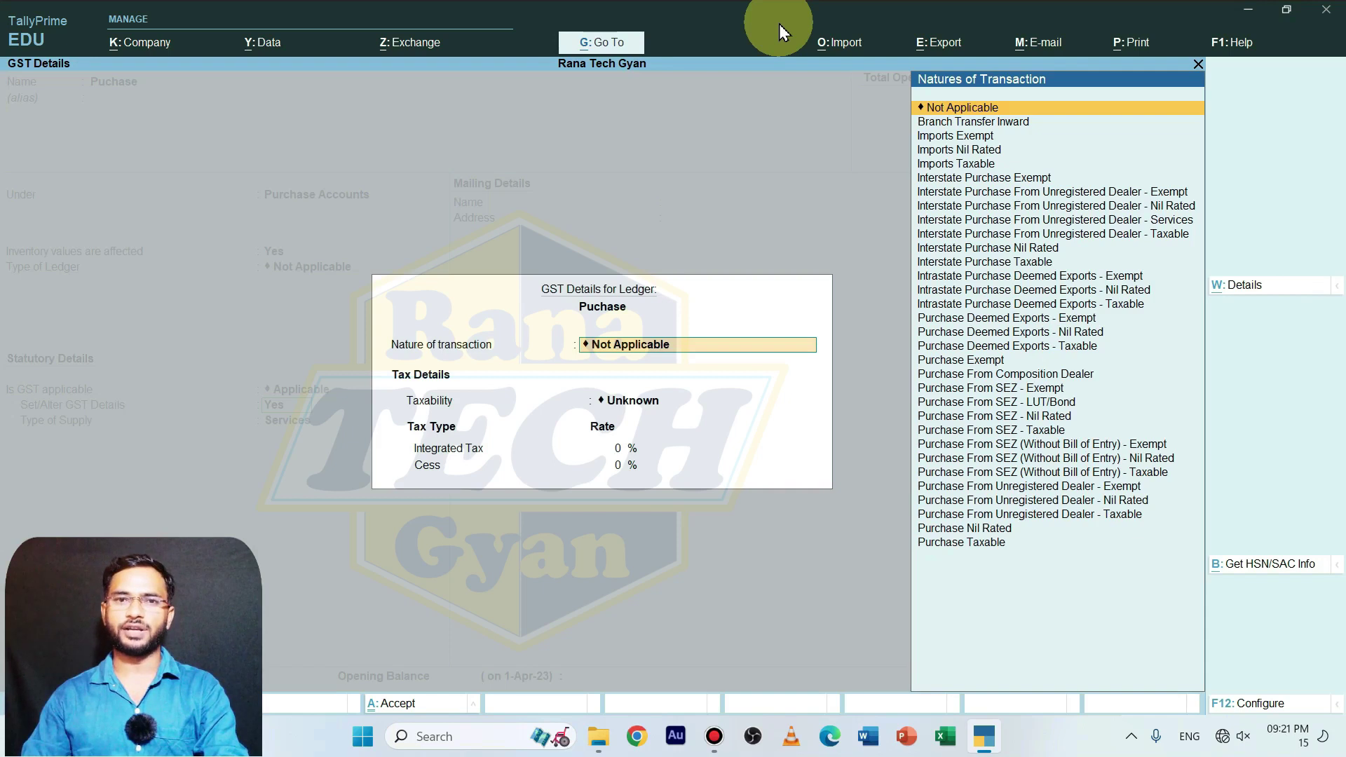
key(Escape)
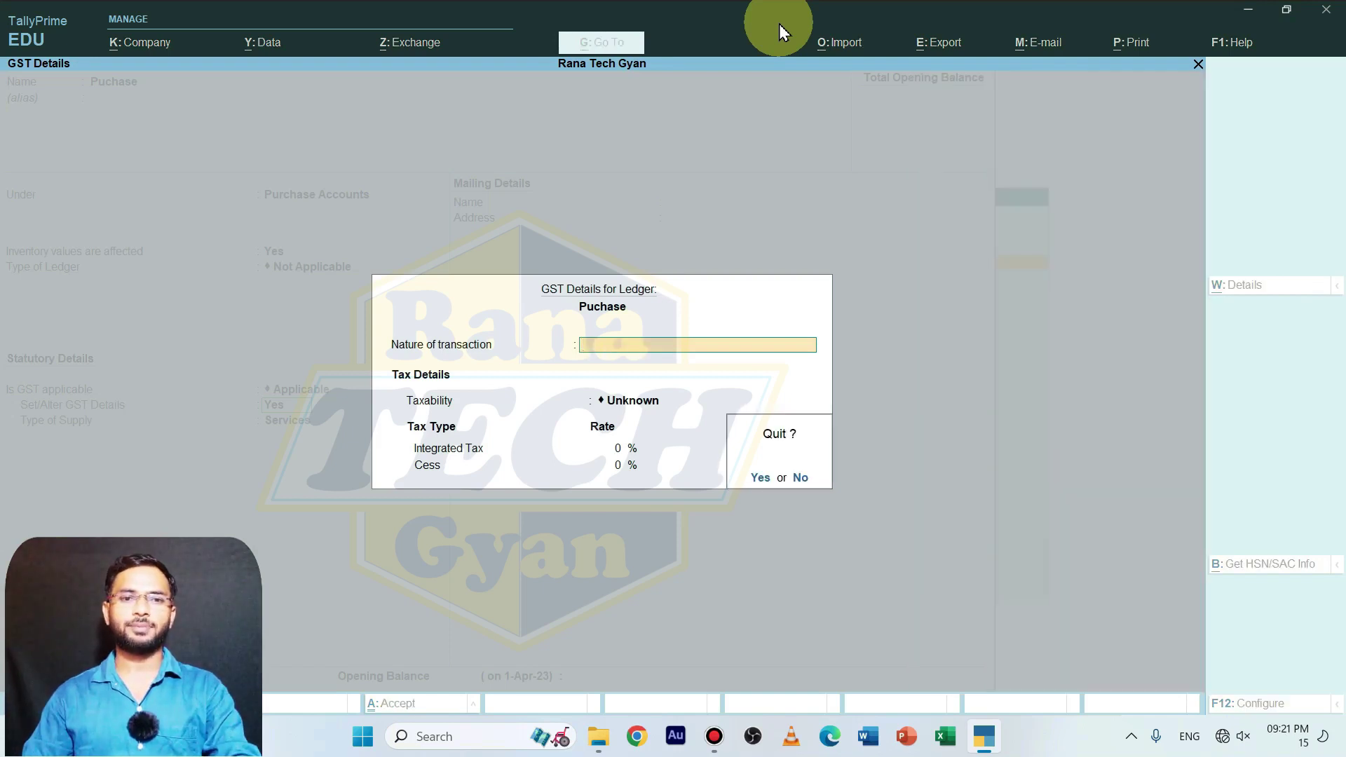
key(n)
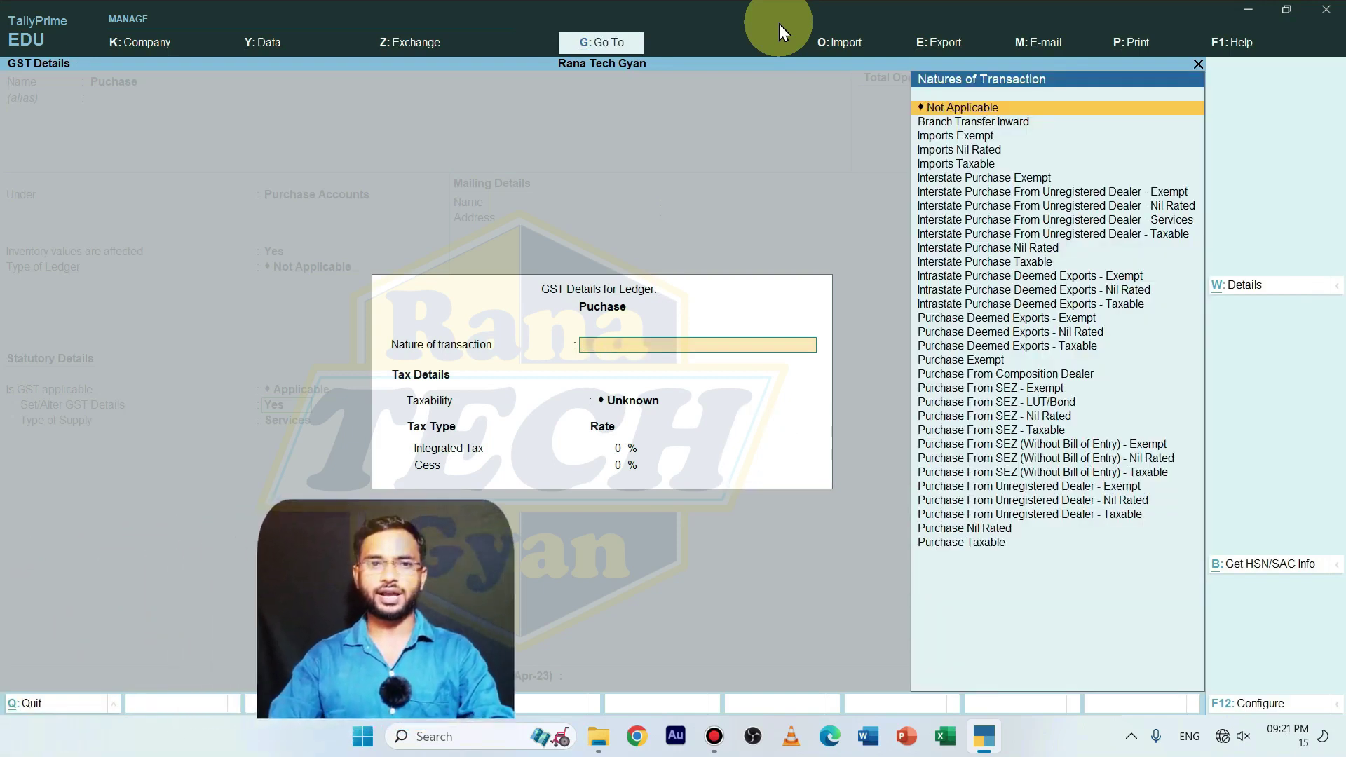
key(Escape)
key(y)
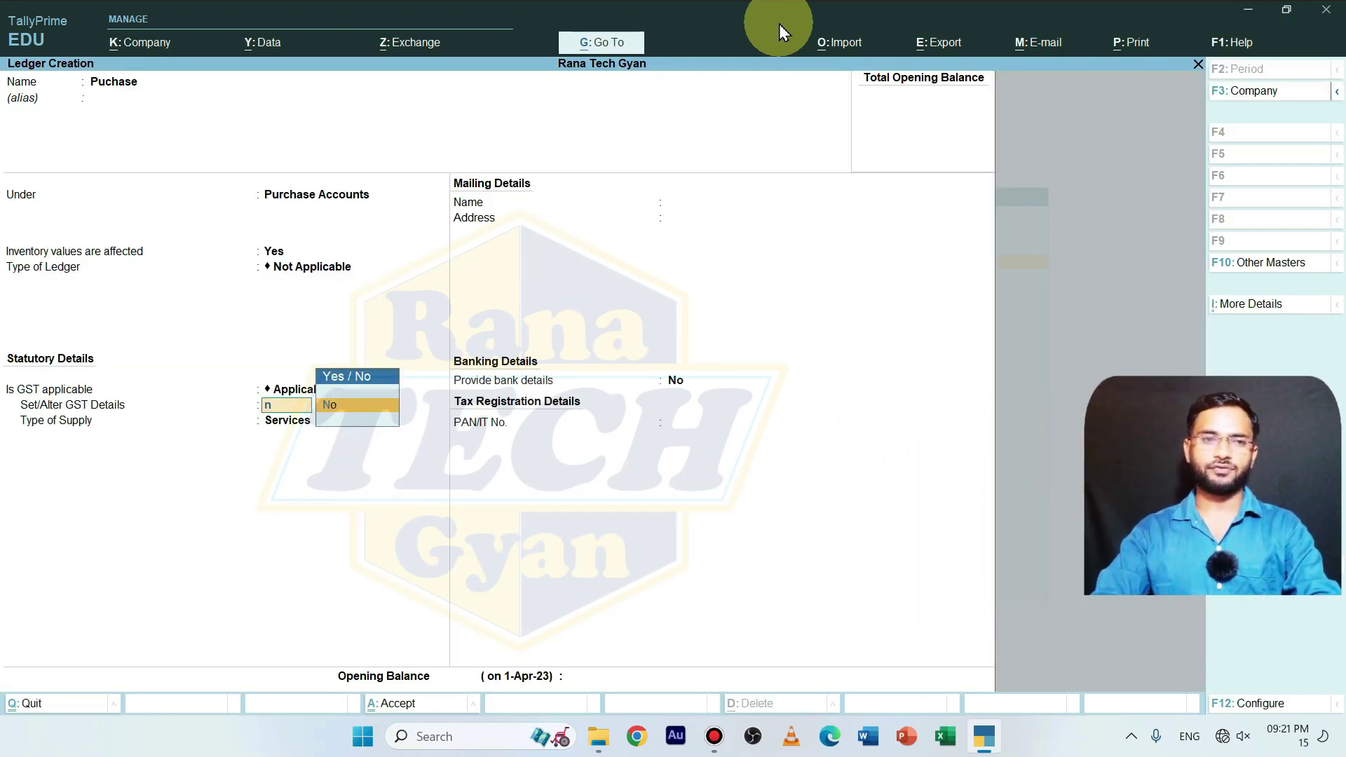
Set Set/Alter GST Details to No and choose Goods as the type of supply
key(n)
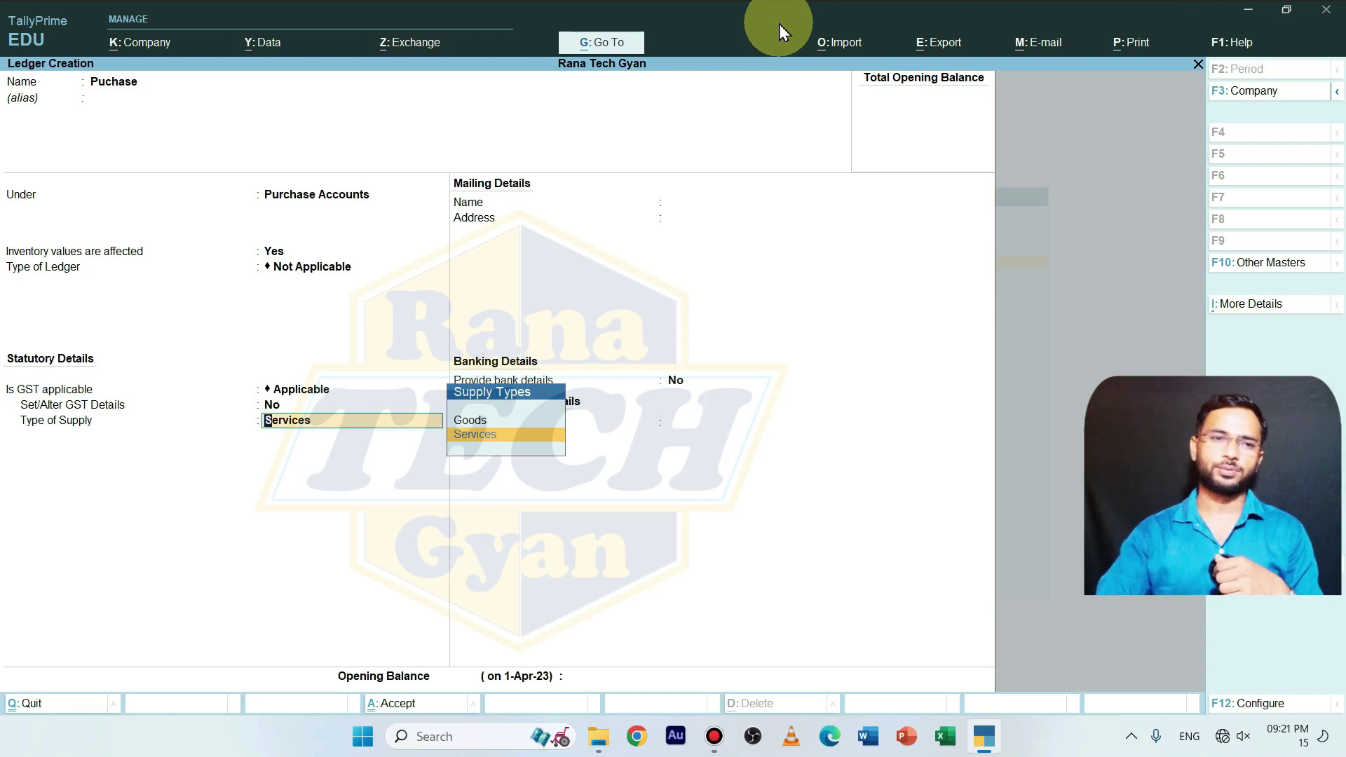
key(Up)
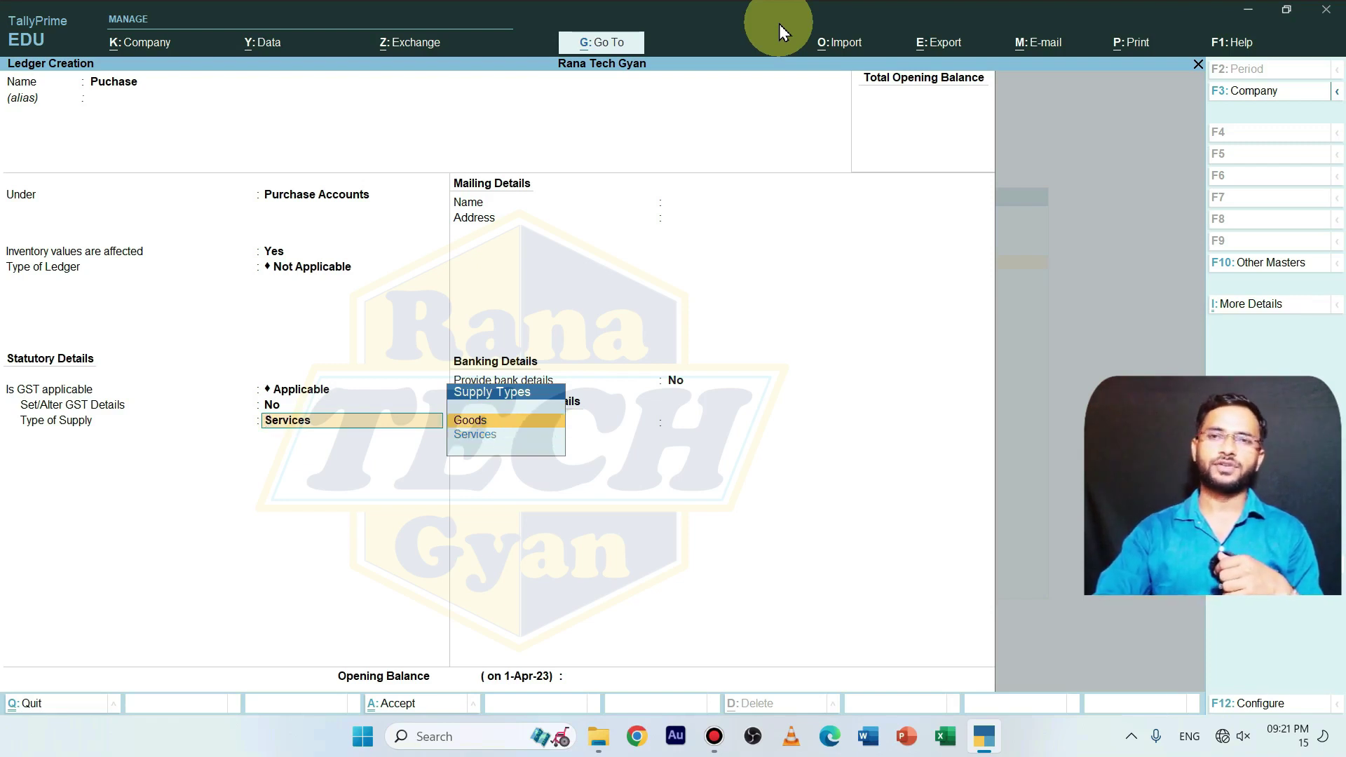
key(Return)
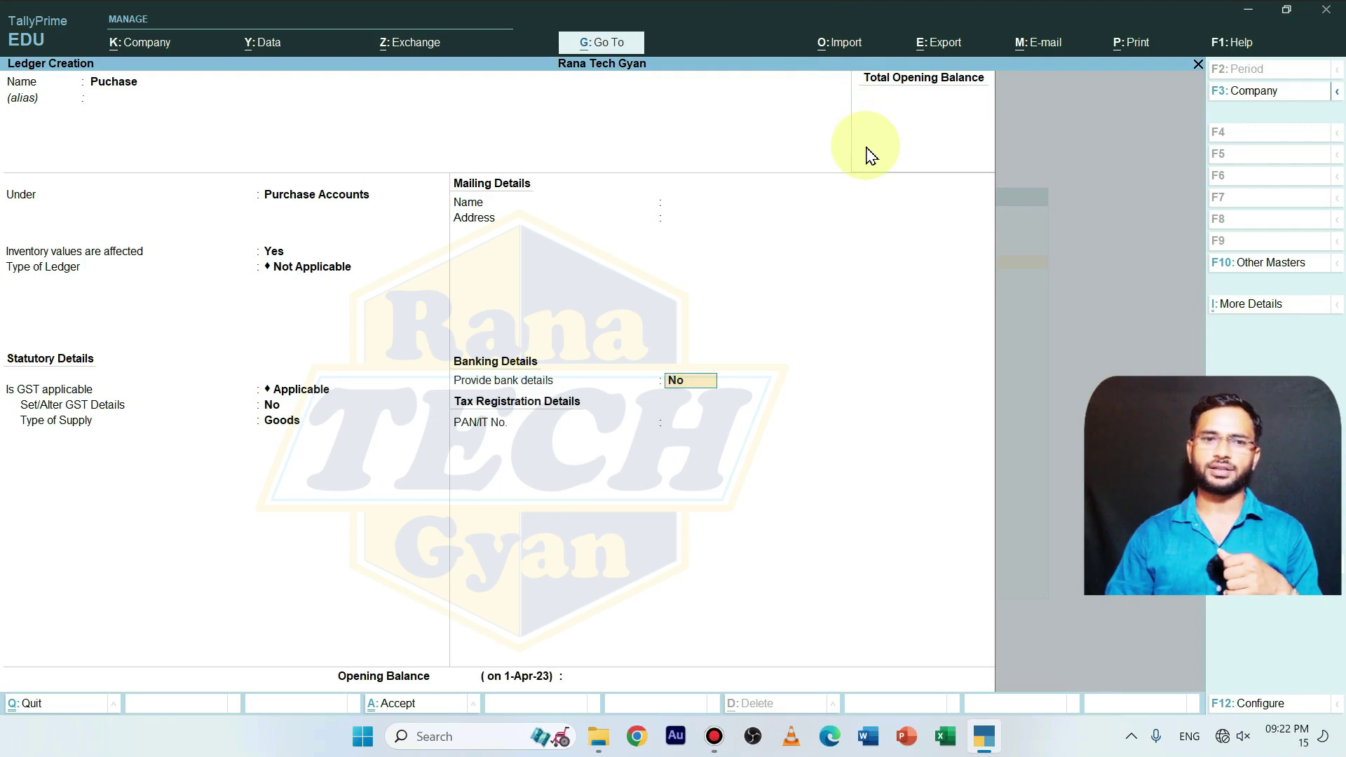
Save the ledger with bank details set to No and no opening balance, and return to the Gateway of Tally
key(Return)
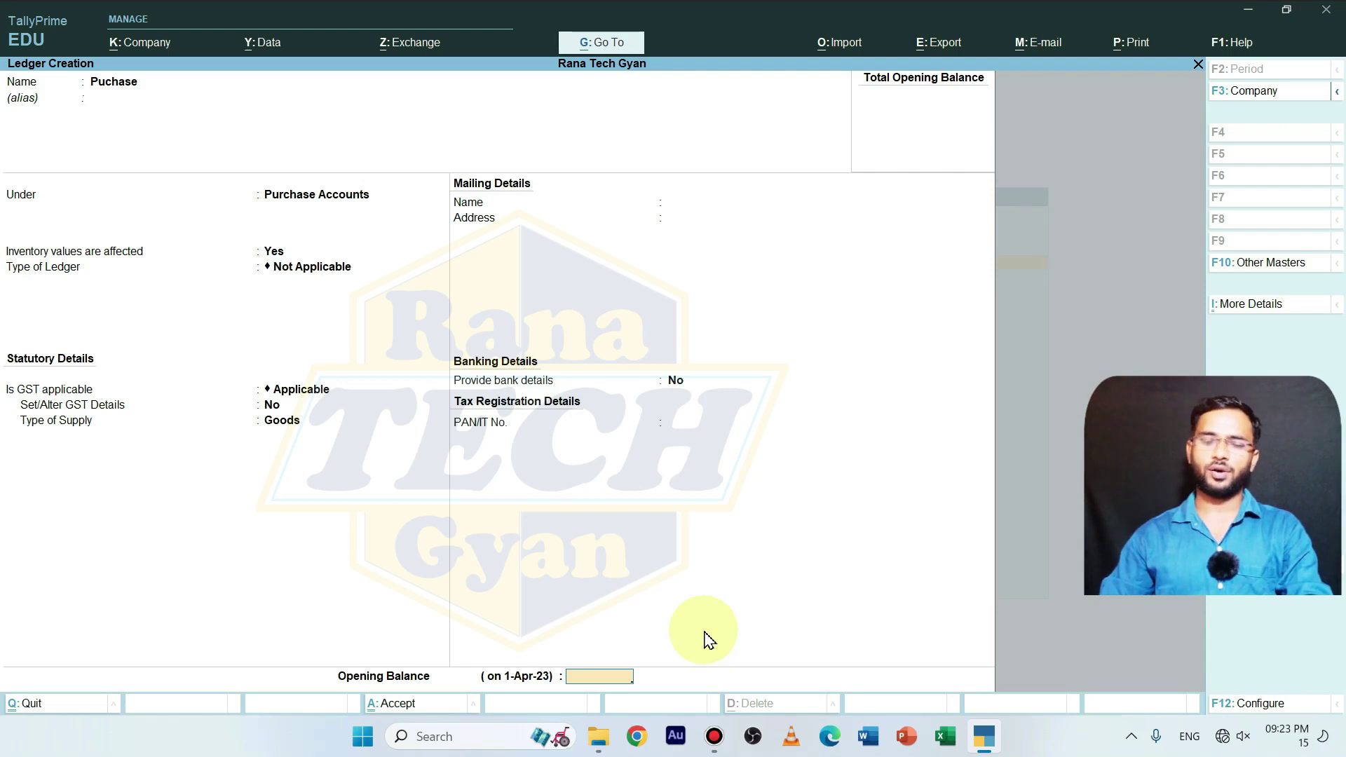
key(Return)
key(Return)
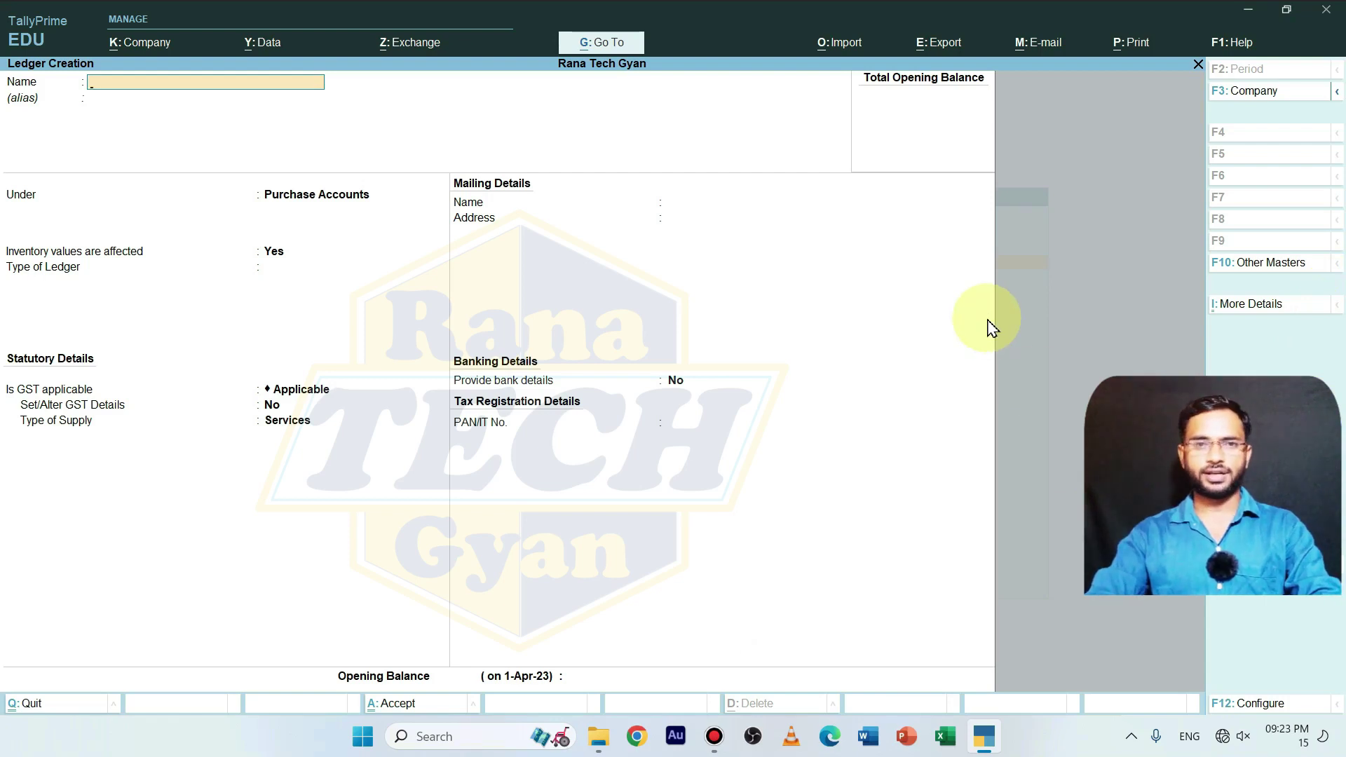
key(Escape)
key(Escape)
key(Escape)
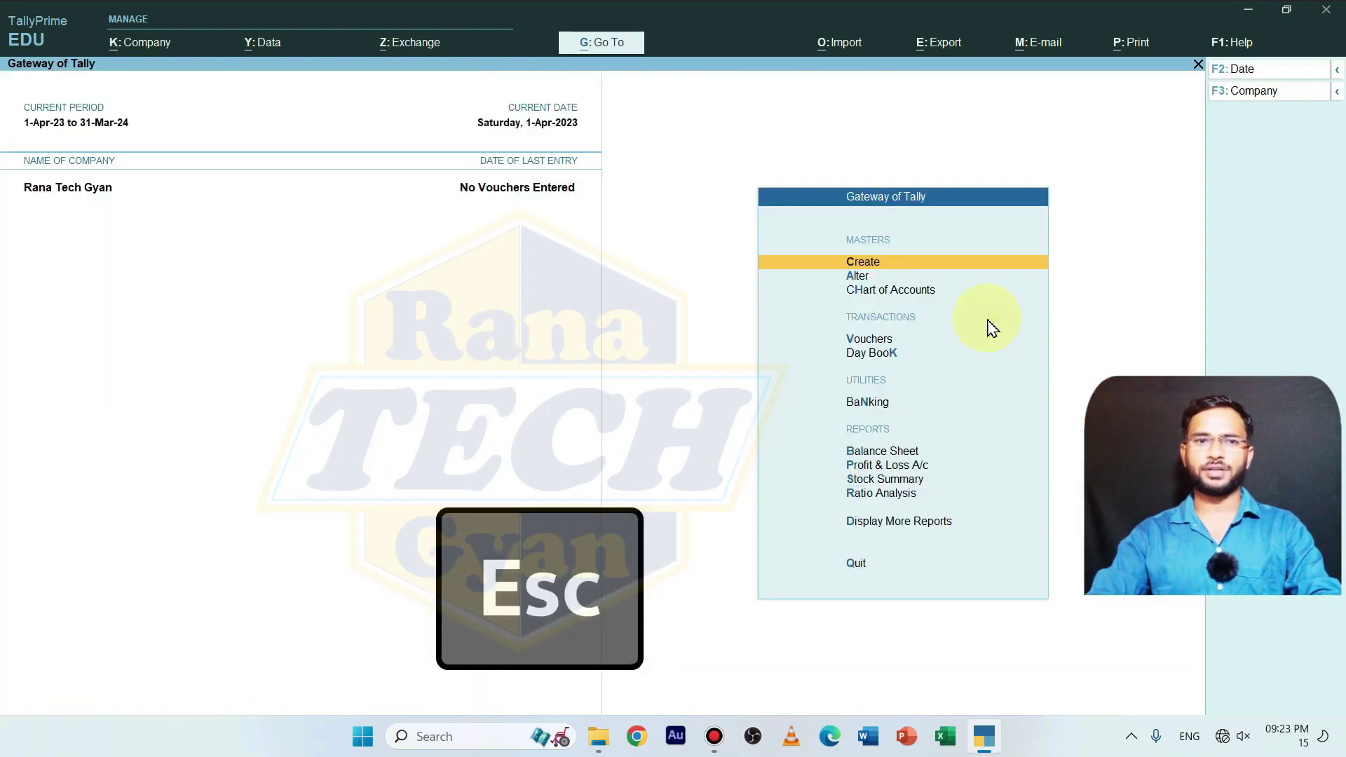
Open the Puchase ledger for alteration to review its details, and return to the Gateway of Tally
key(Down)
key(Return)
key(Down)
key(Return)
key(Down)
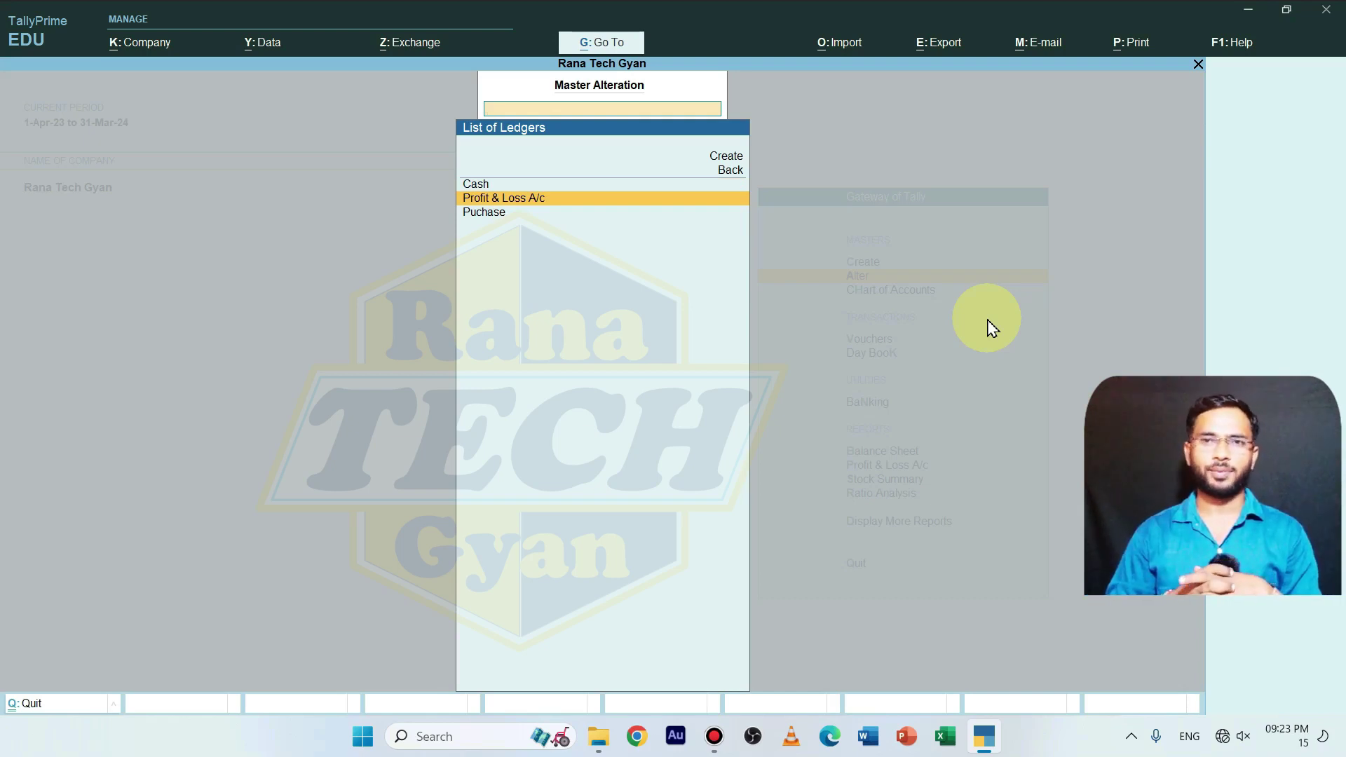
key(Down)
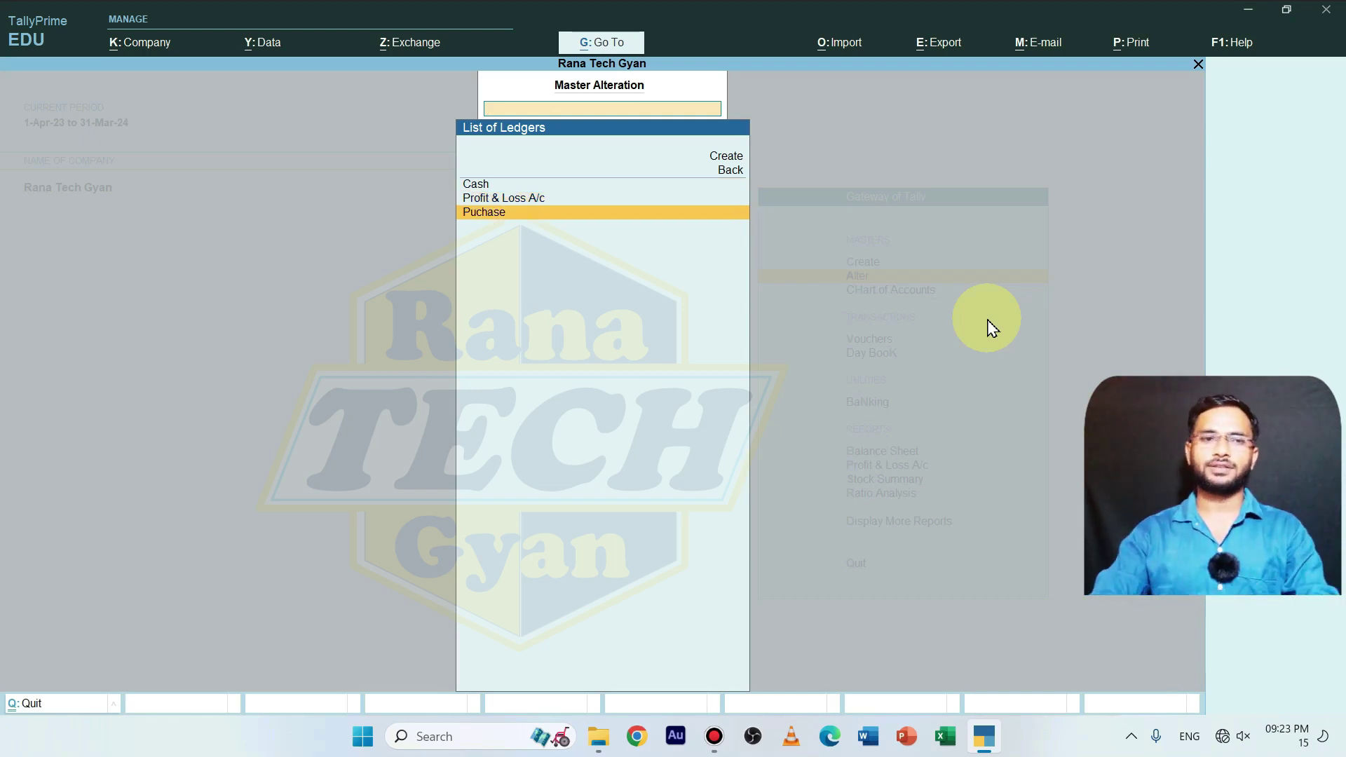
key(Return)
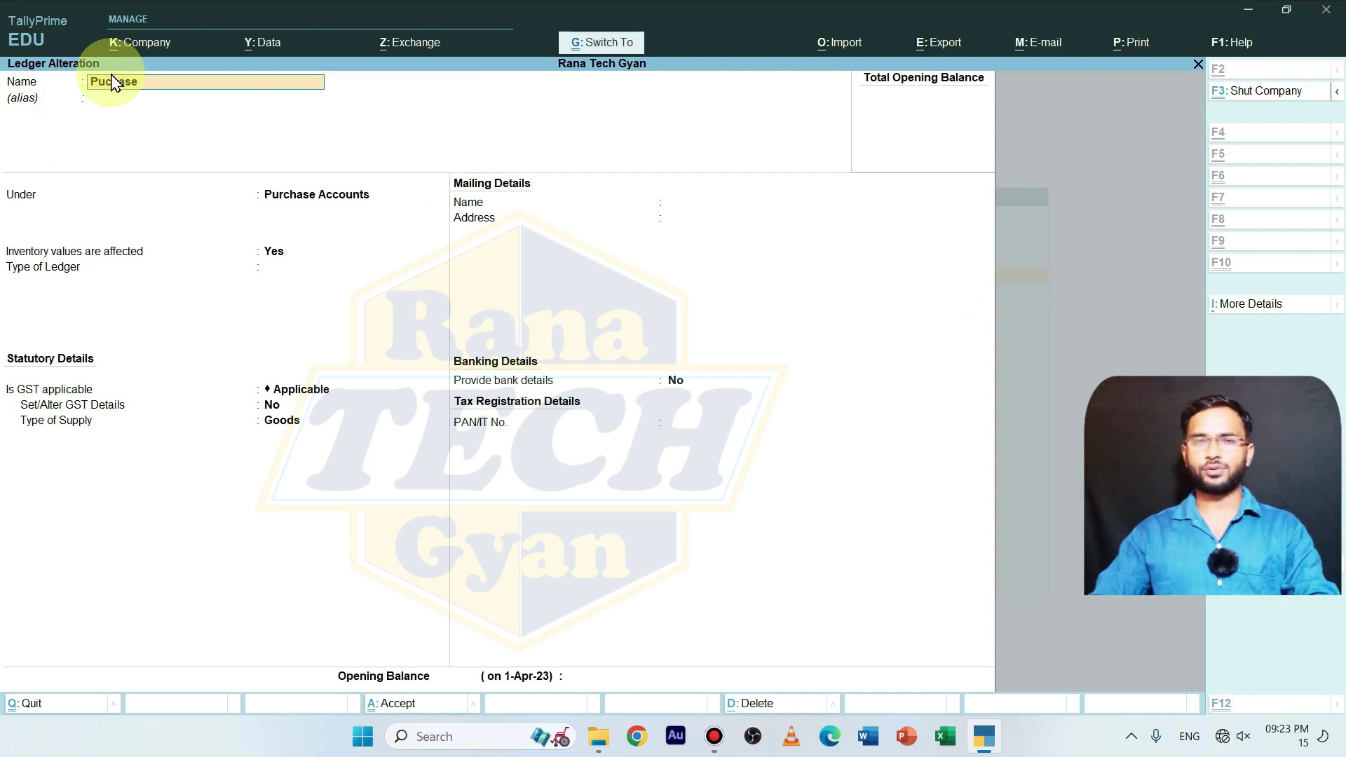
key(Escape)
key(Escape)
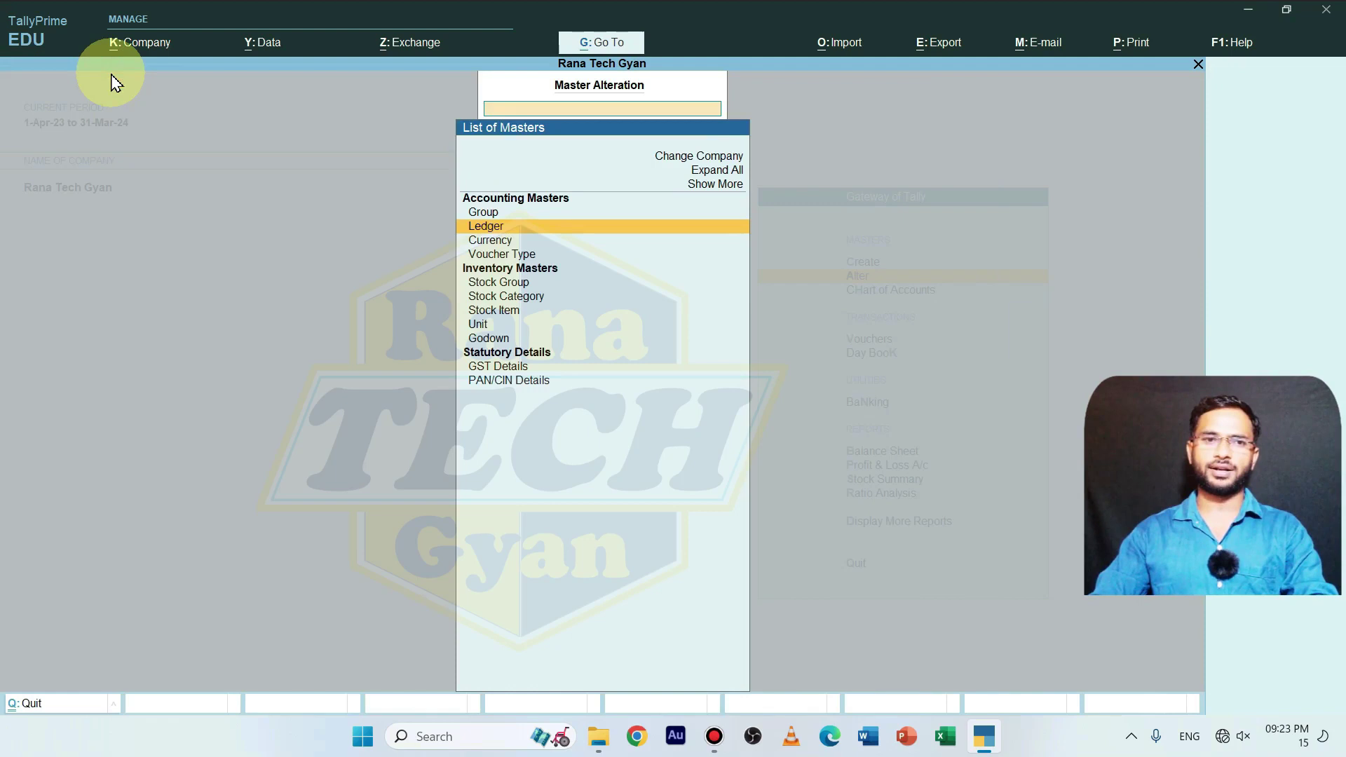
key(Escape)
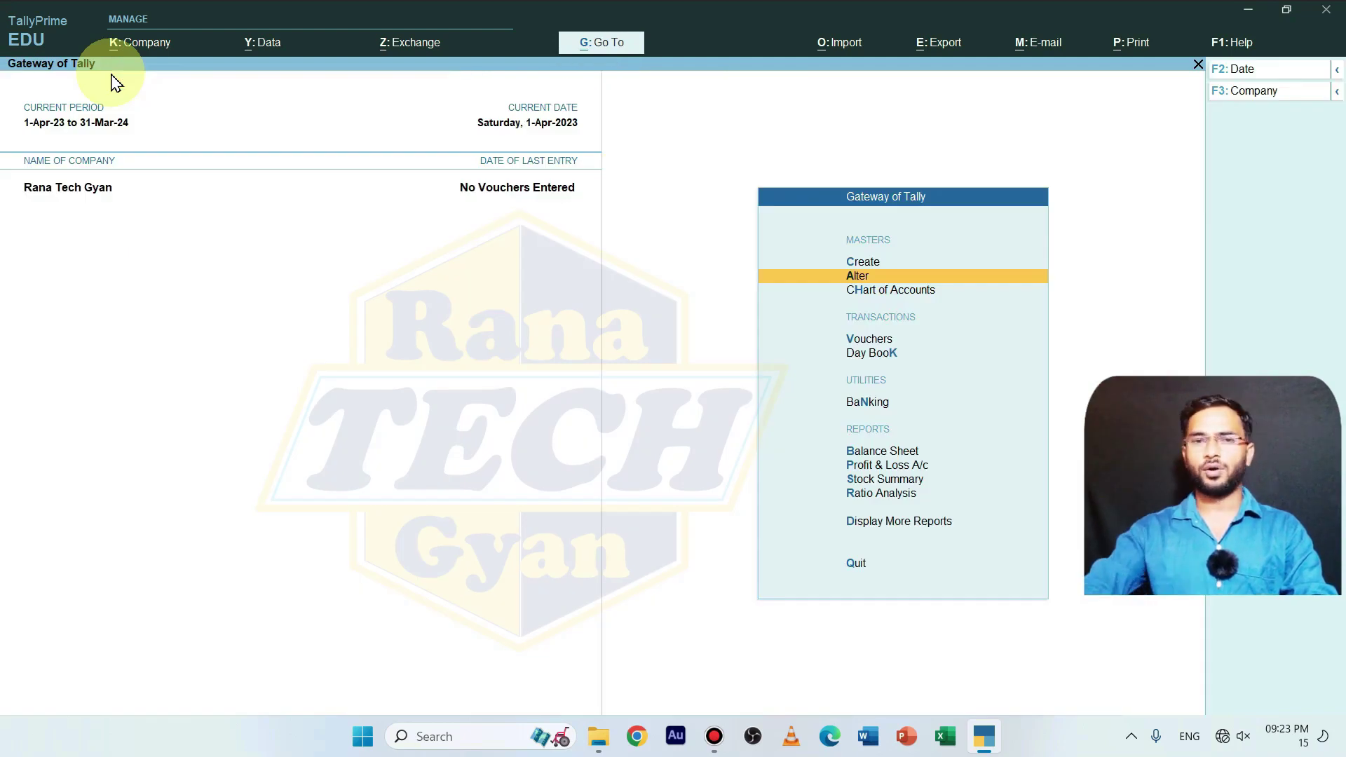
key(Up)
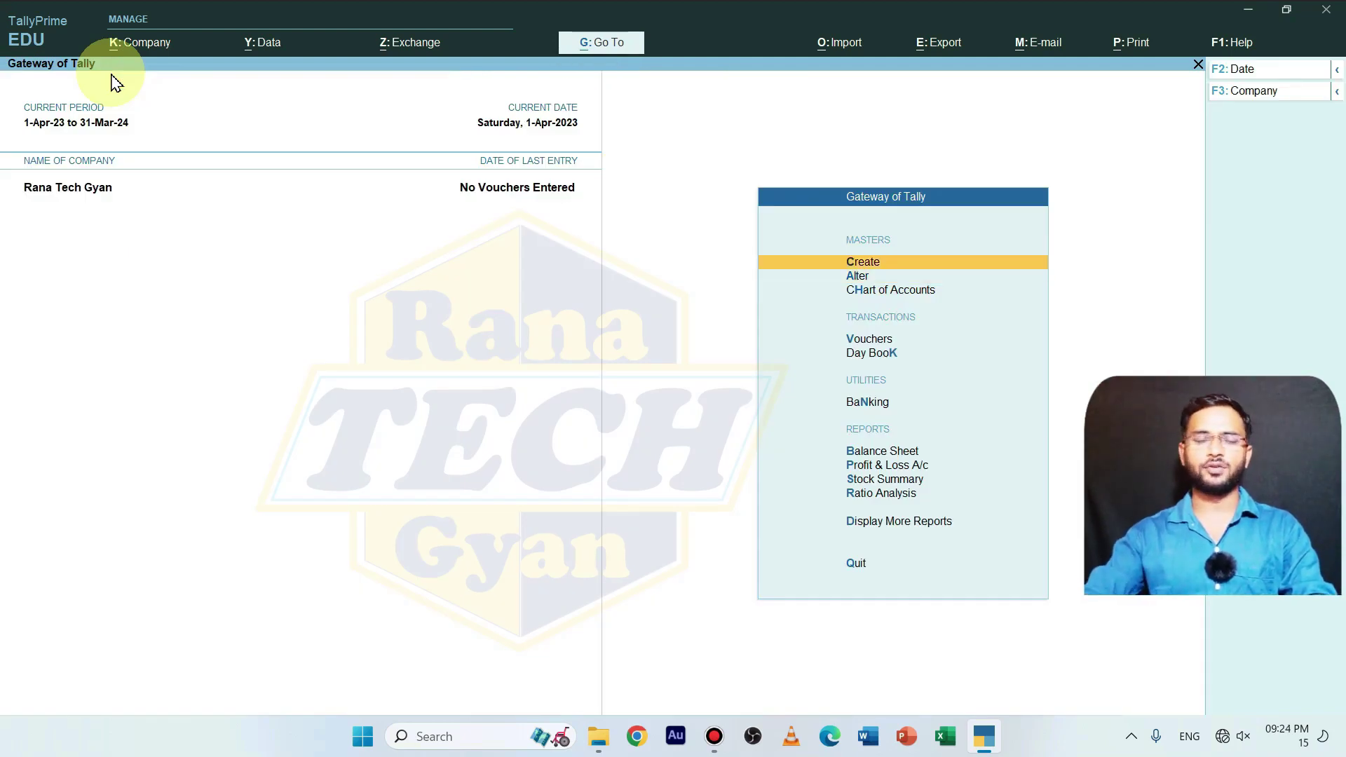
Start a new accounting ledger named "Puchase Return" and leave its alias blank
key(Return)
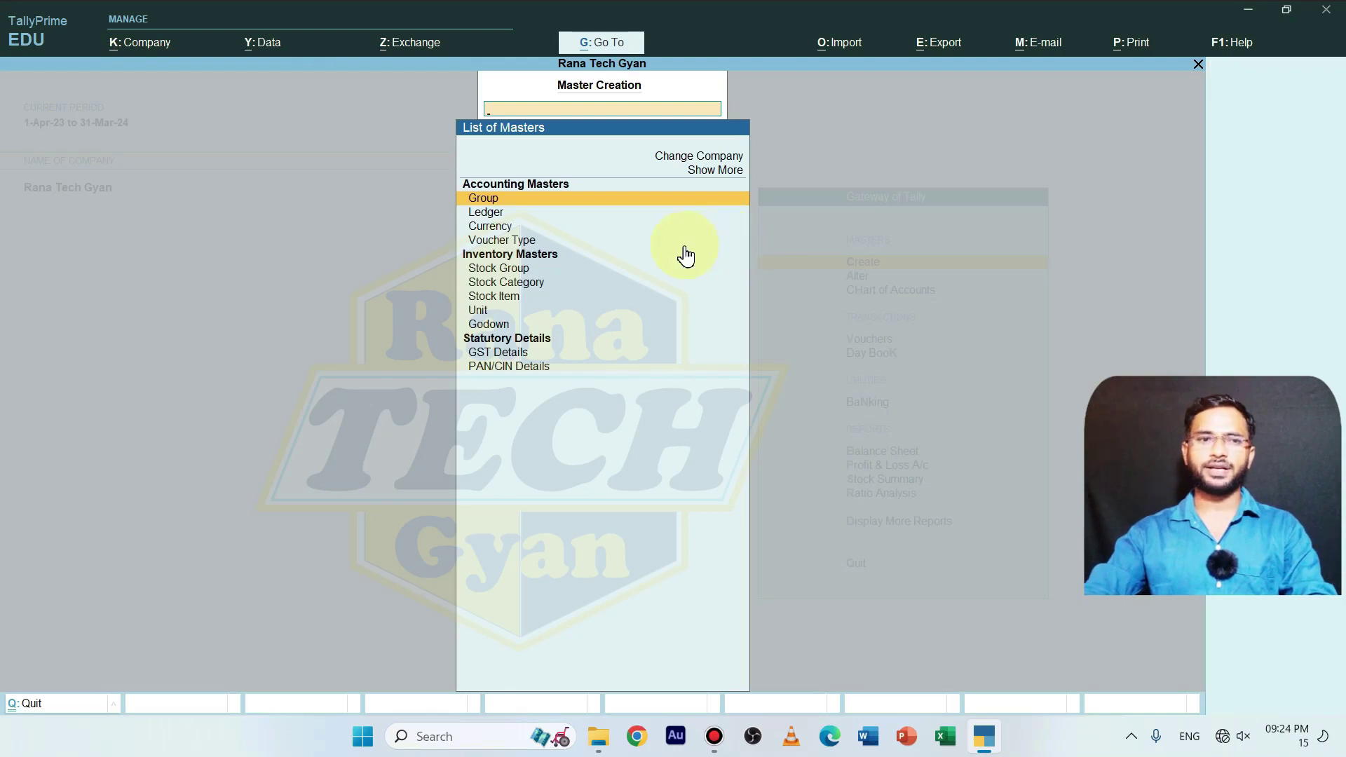
key(Down)
key(Return)
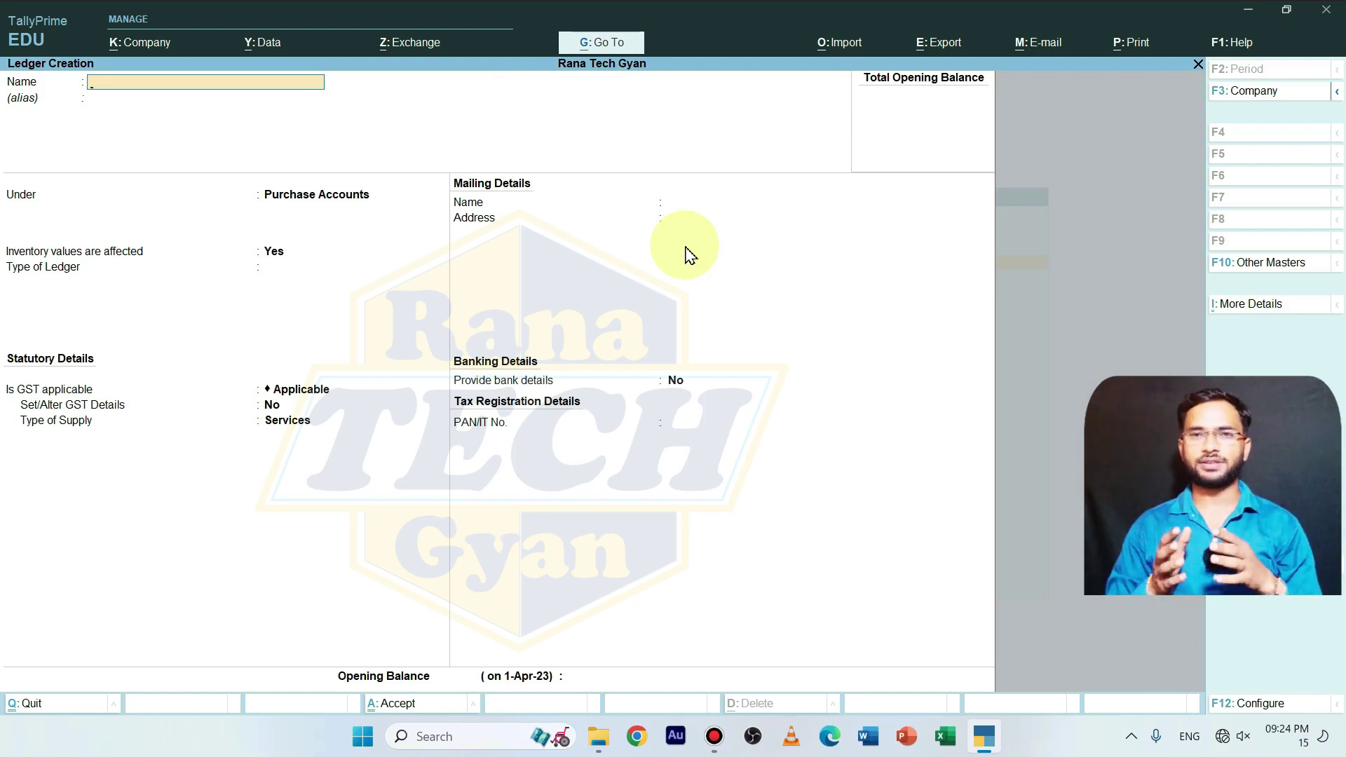
text(Puchase R)
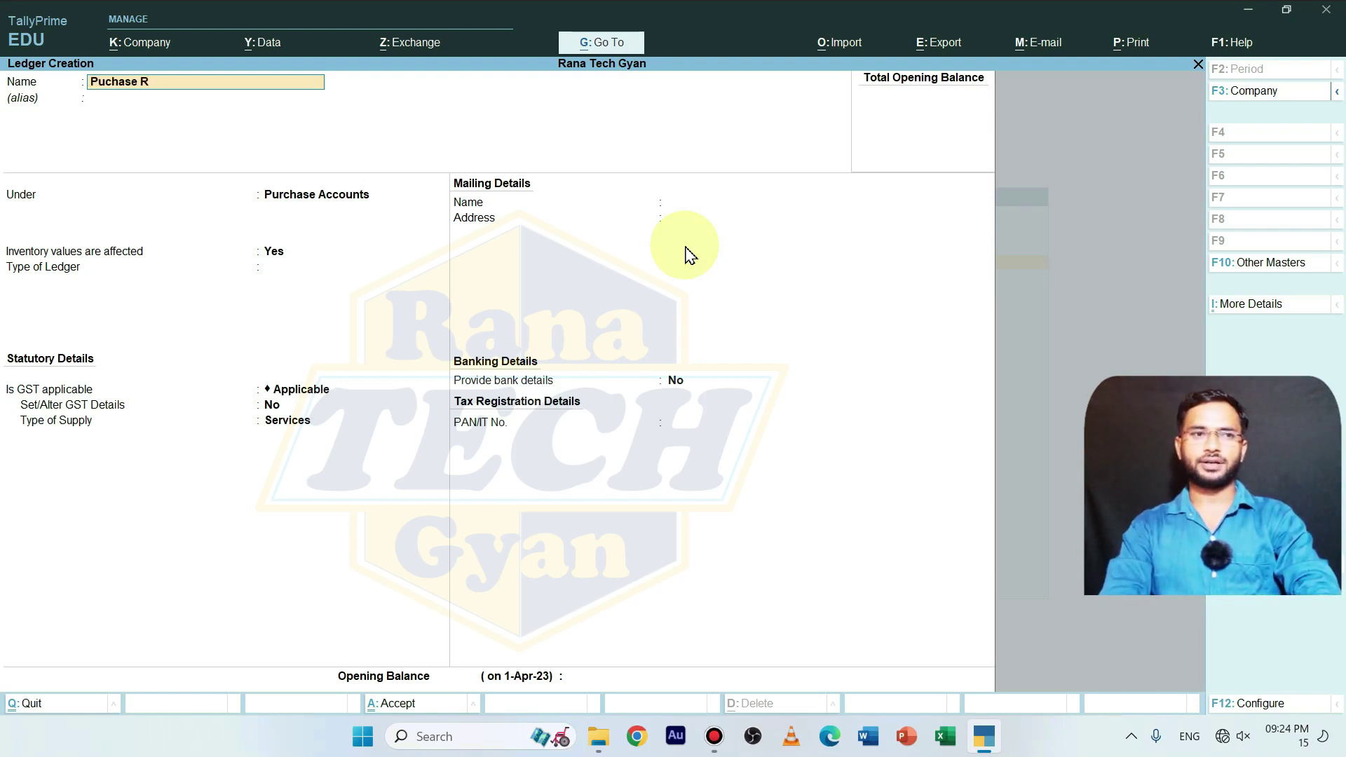
text(eturn)
key(Return)
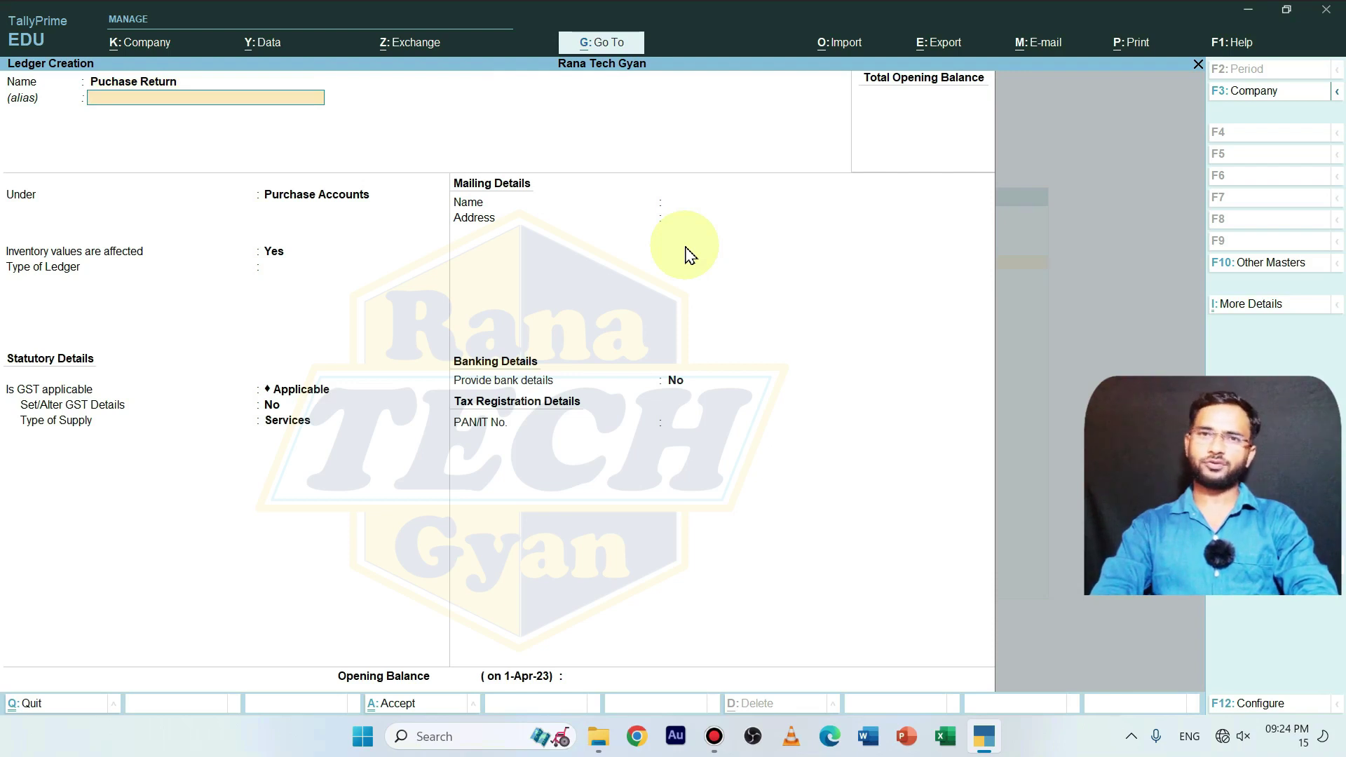
key(Return)
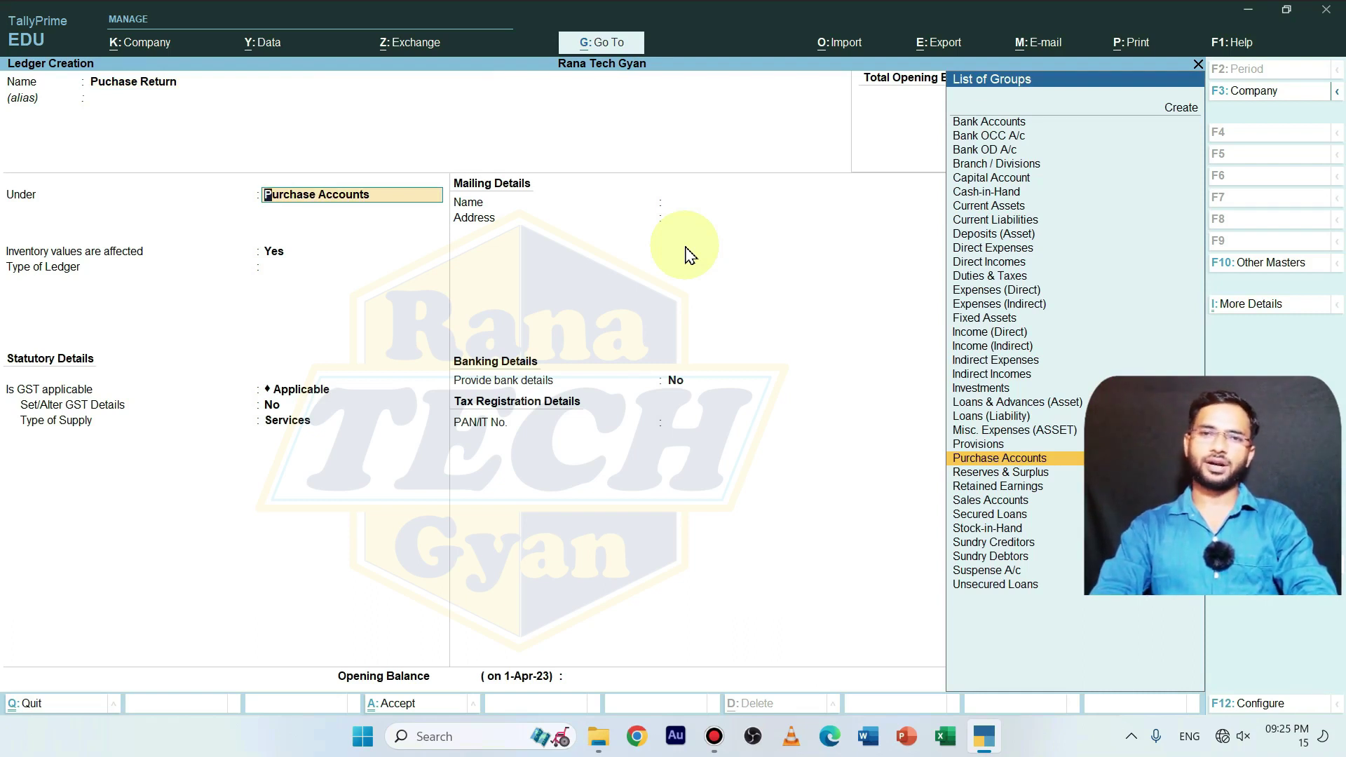
Place the ledger under Purchase Accounts, with inventory values affected set to Yes and type of ledger Not Applicable
key(Return)
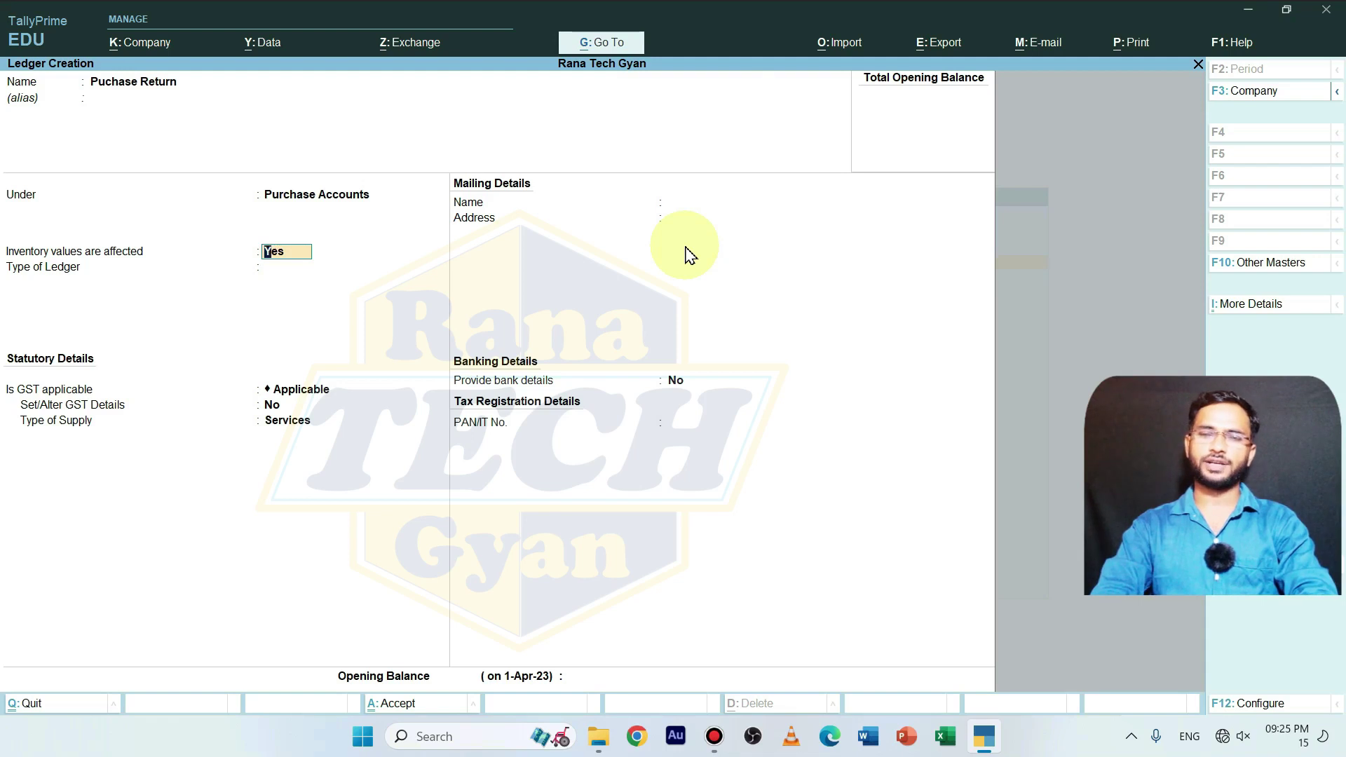
key(Return)
key(Return)
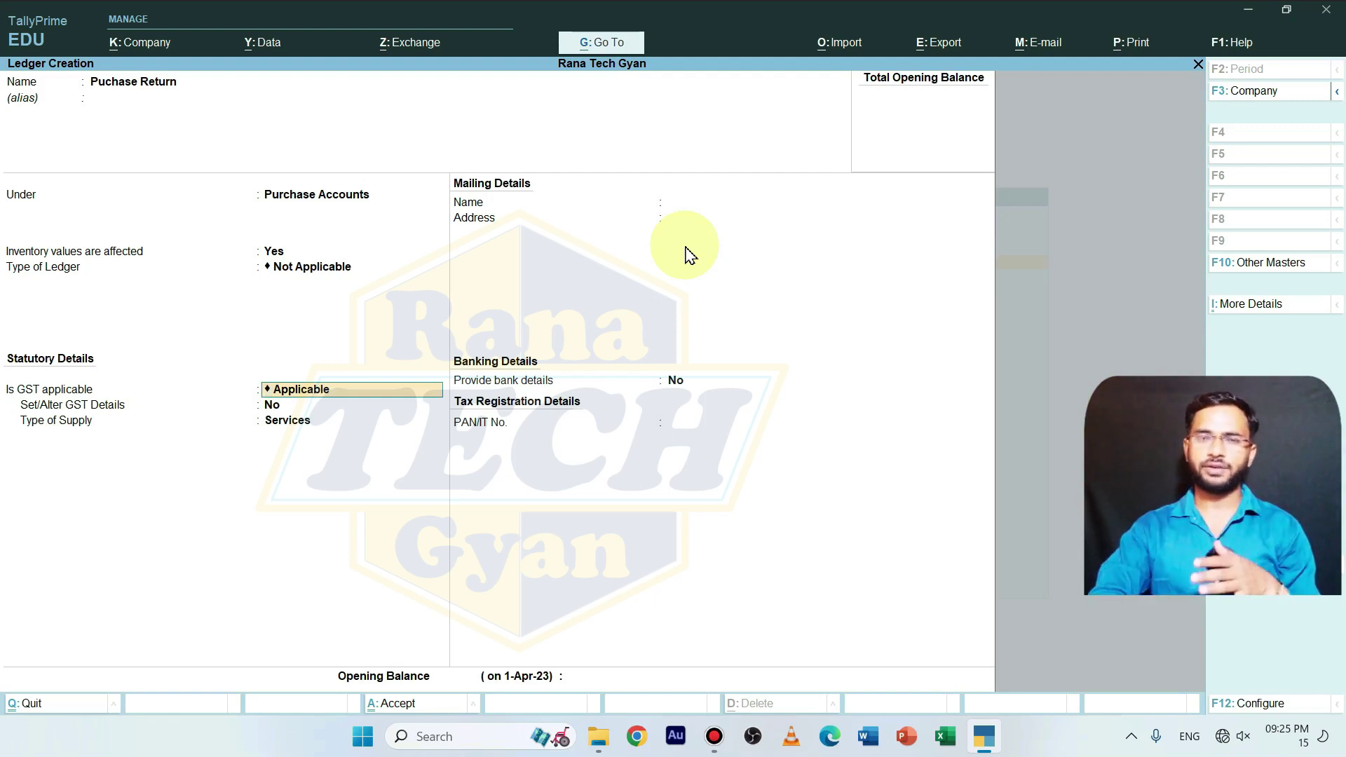
Keep GST as Applicable with Set/Alter GST Details at No, and choose Goods as the type of supply
key(Return)
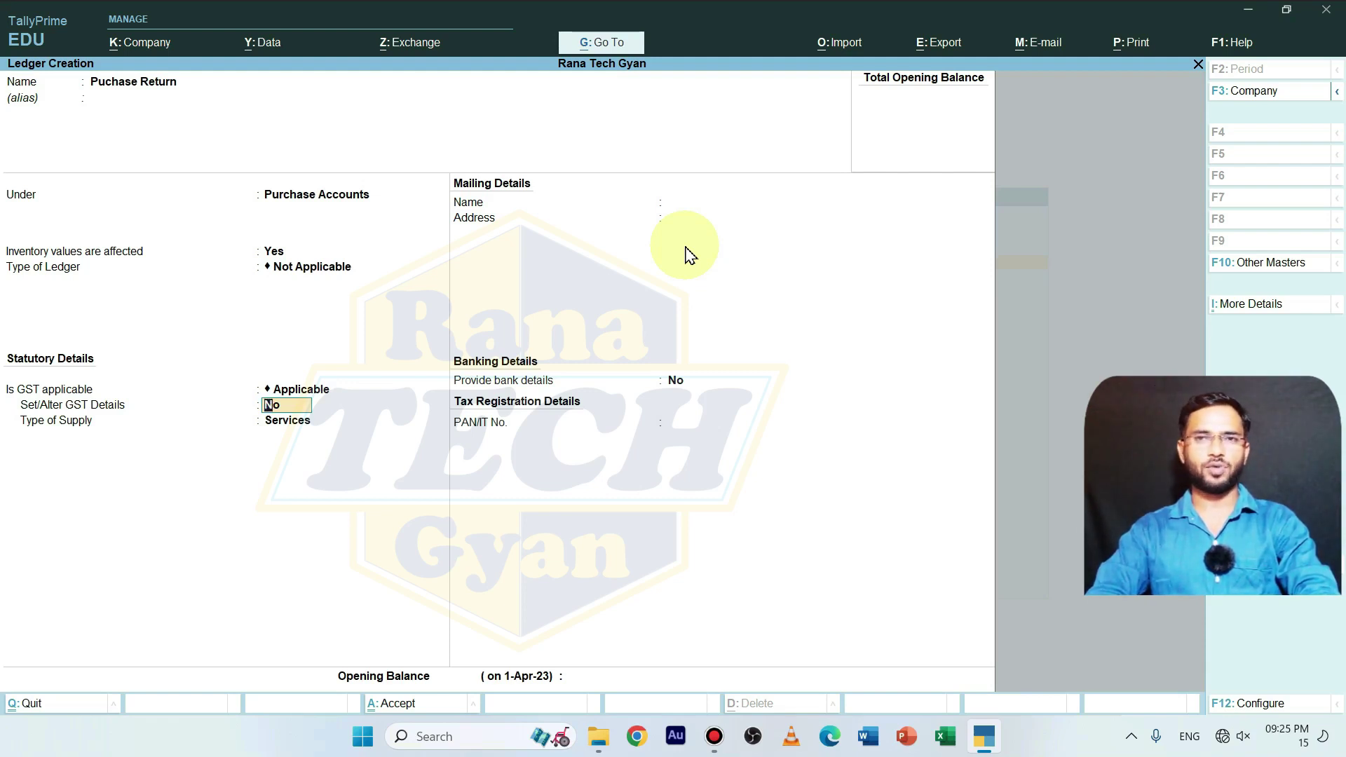
key(Return)
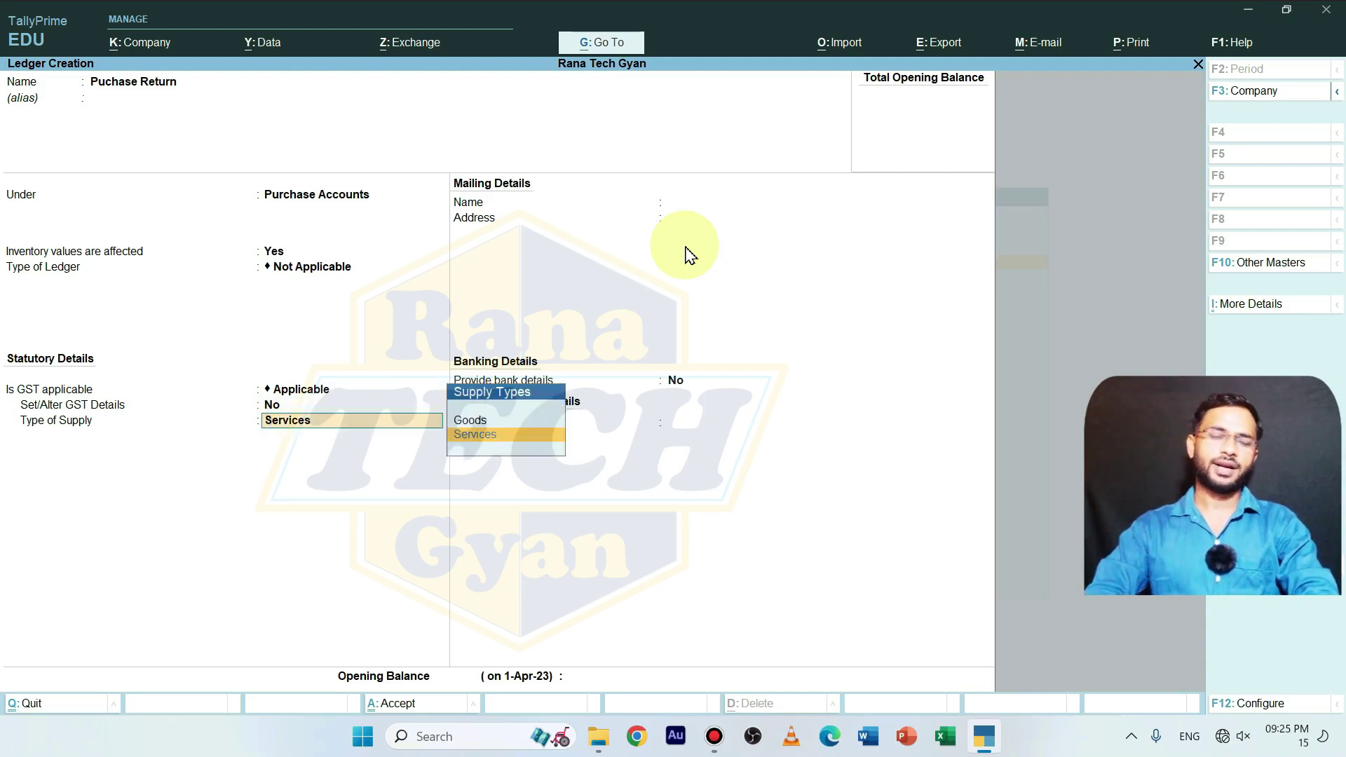
key(Up)
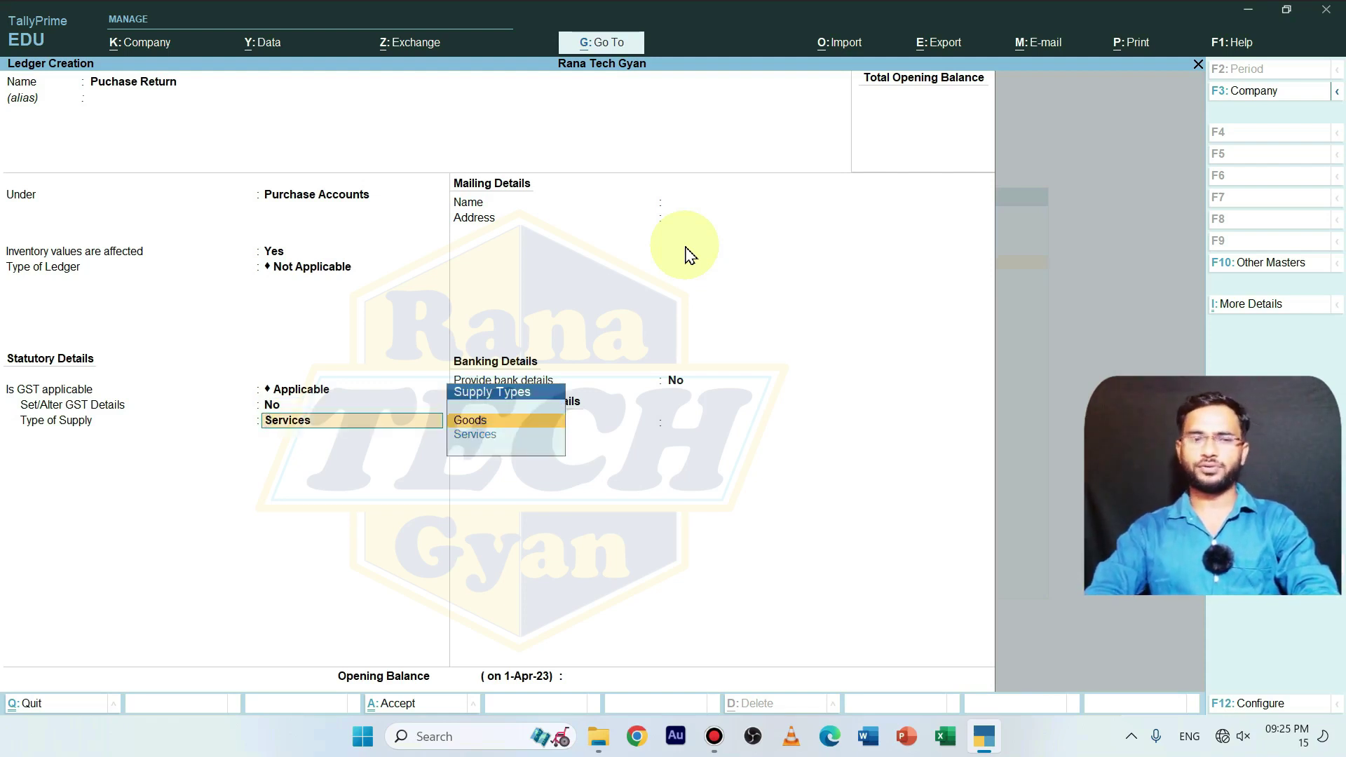
key(Return)
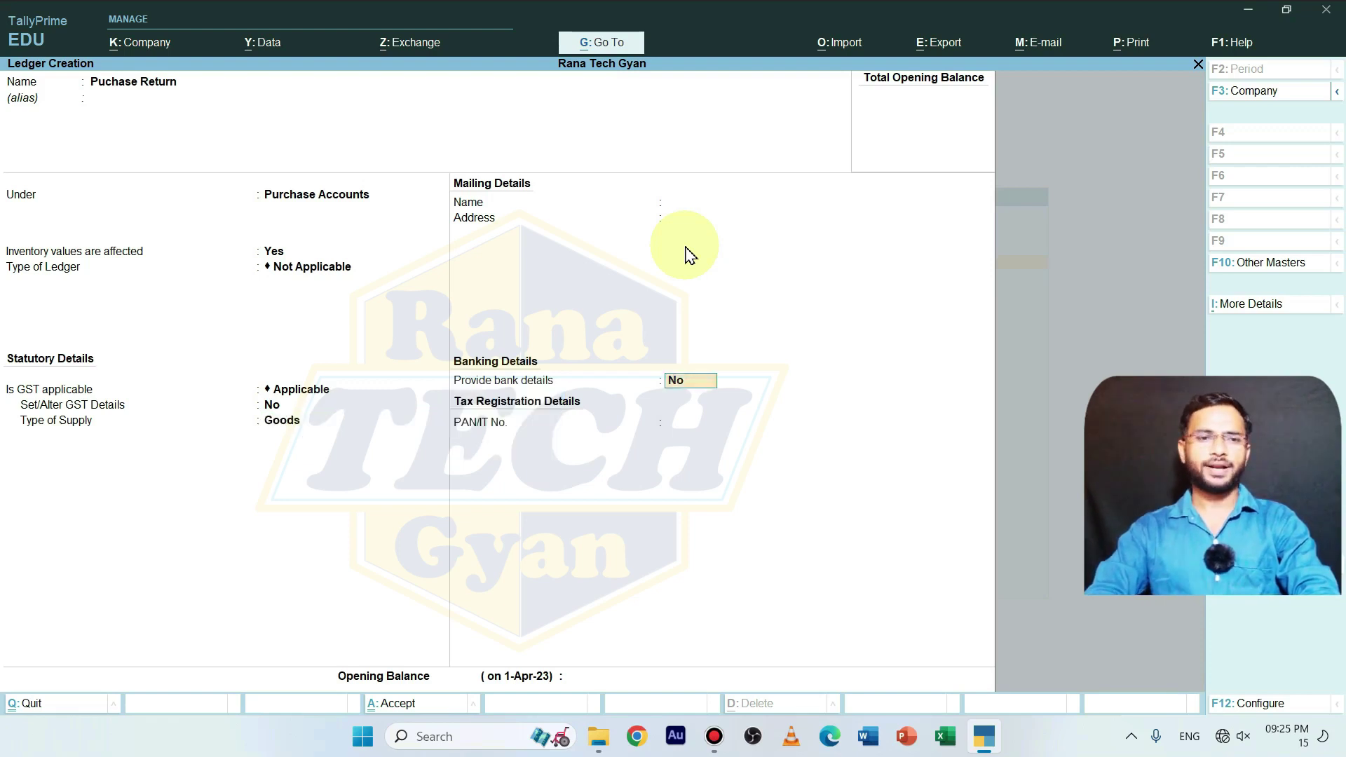
Save the Puchase Return ledger with bank details set to No and no opening balance, and return to the Gateway of Tally
key(Return)
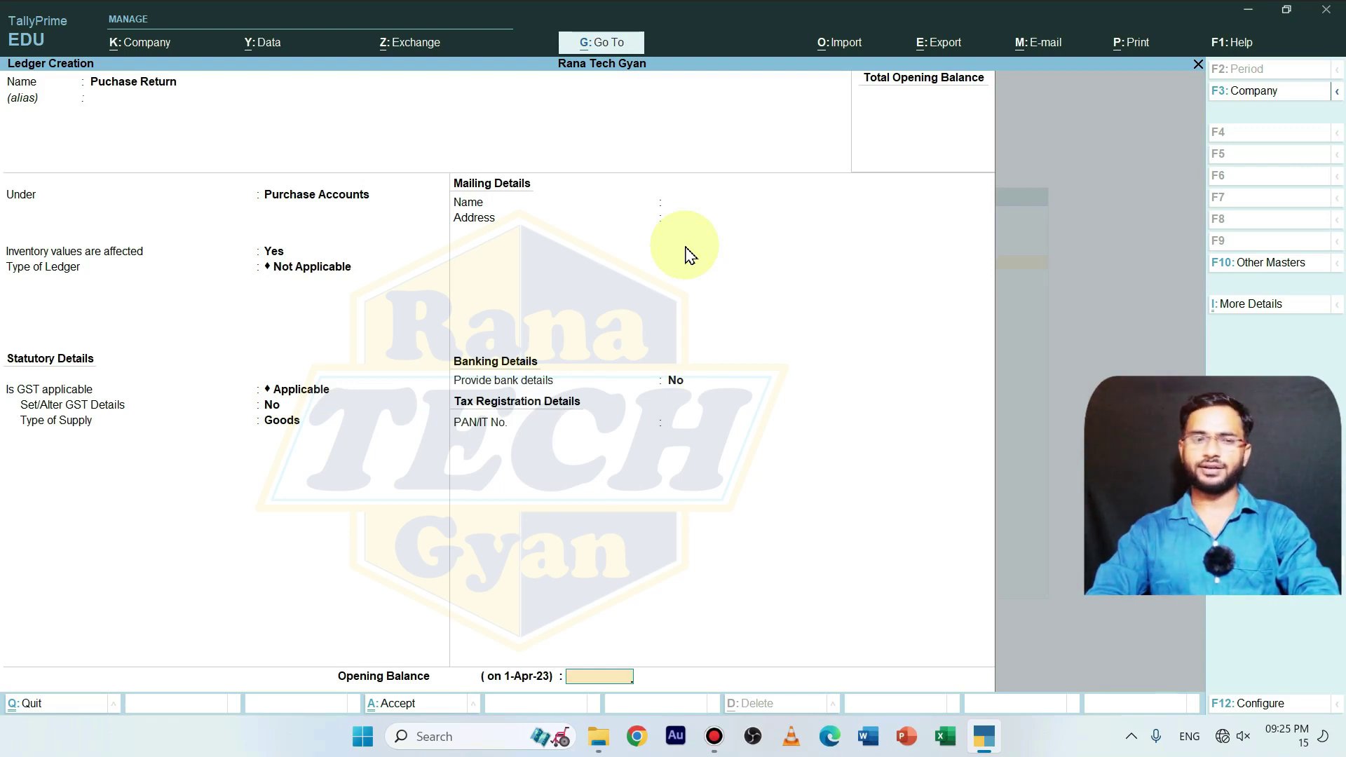
key(Return)
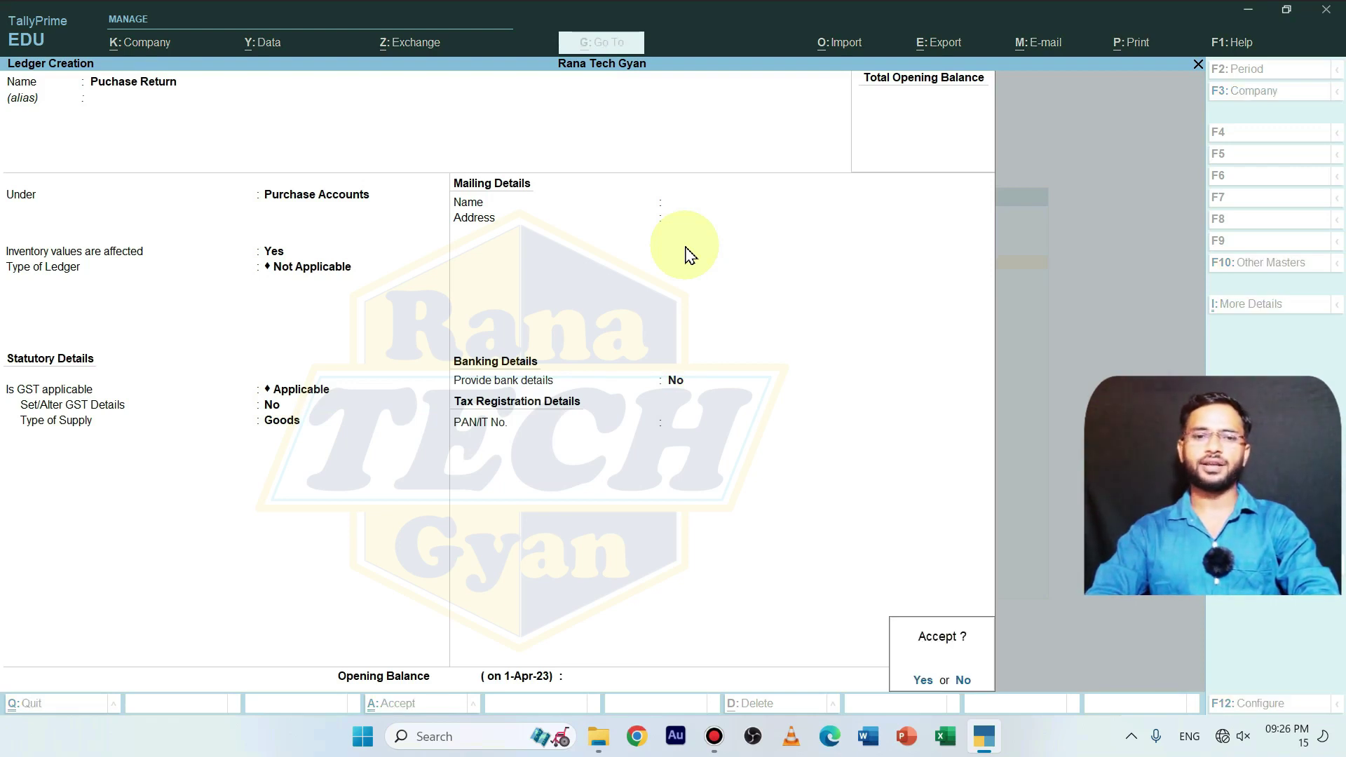
key(Return)
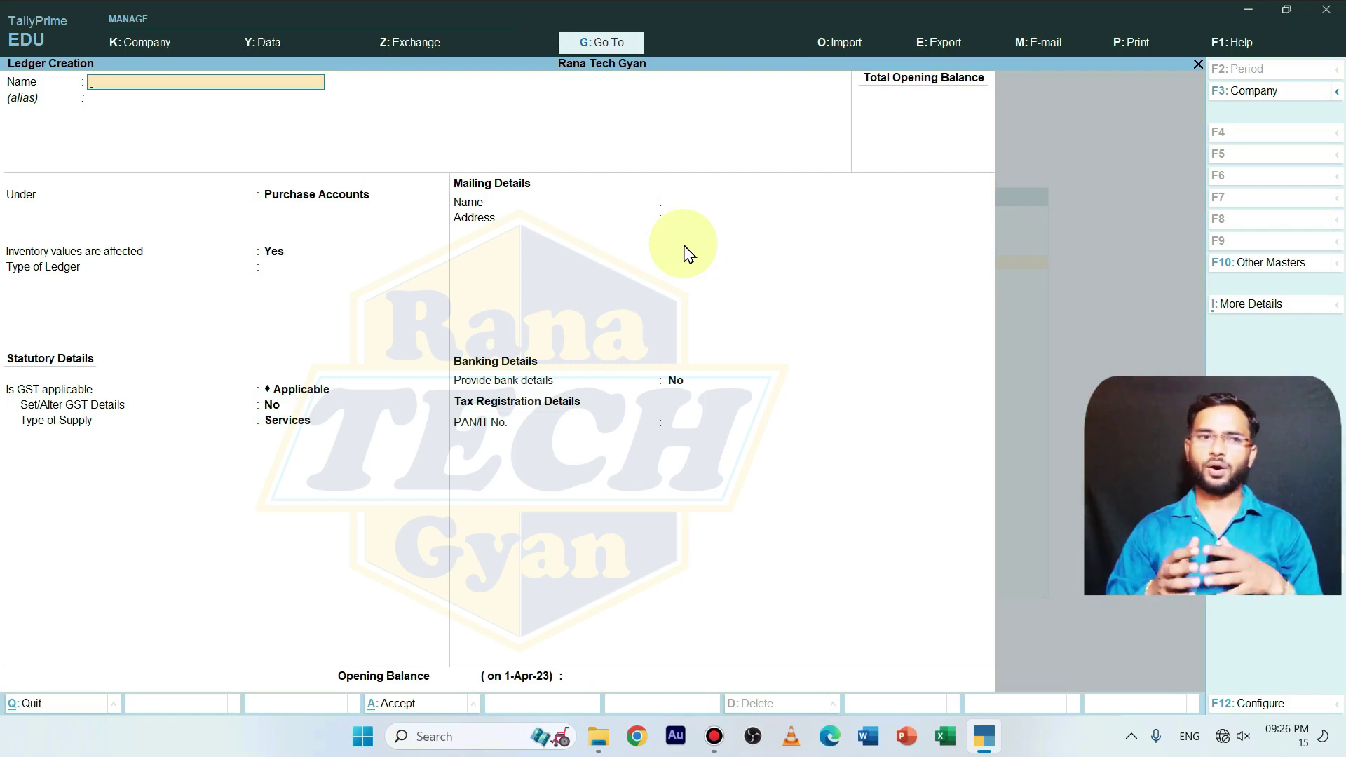
key(Escape)
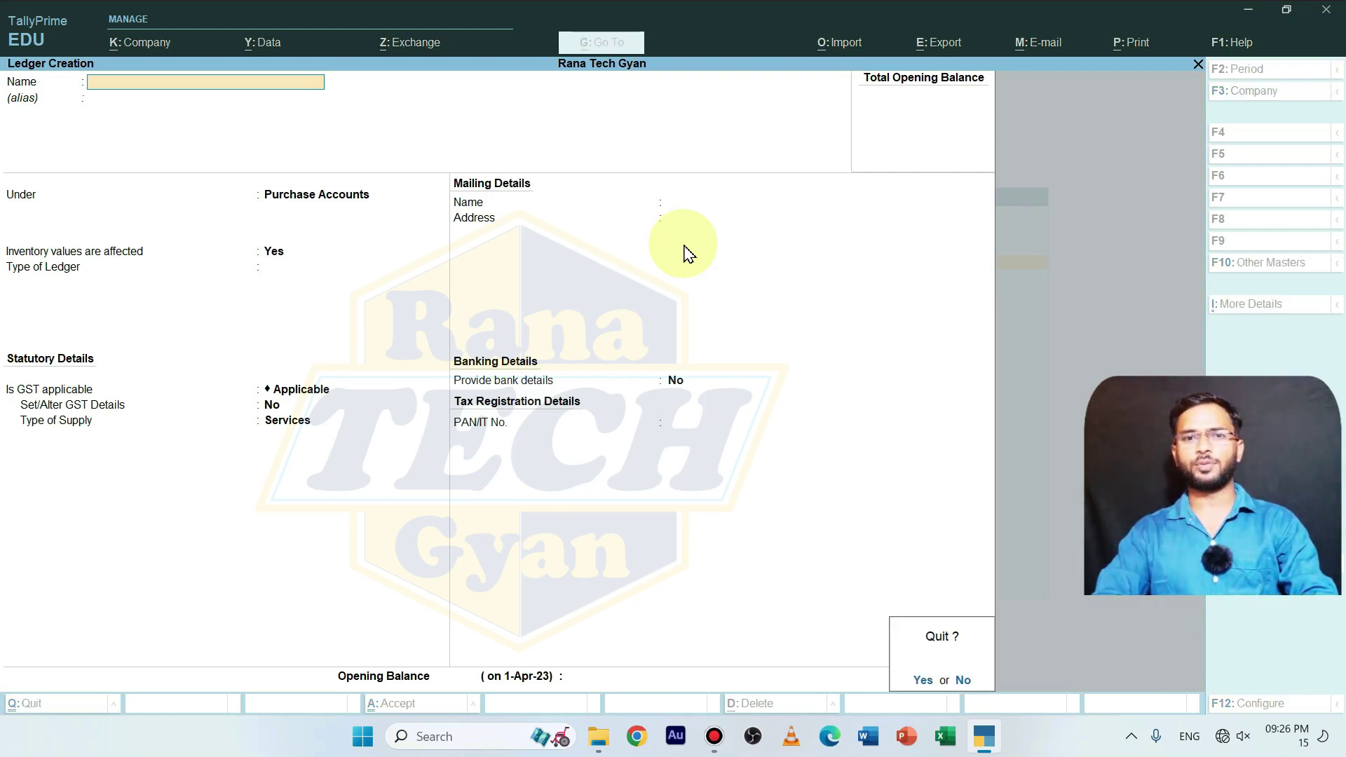
key(Return)
key(Escape)
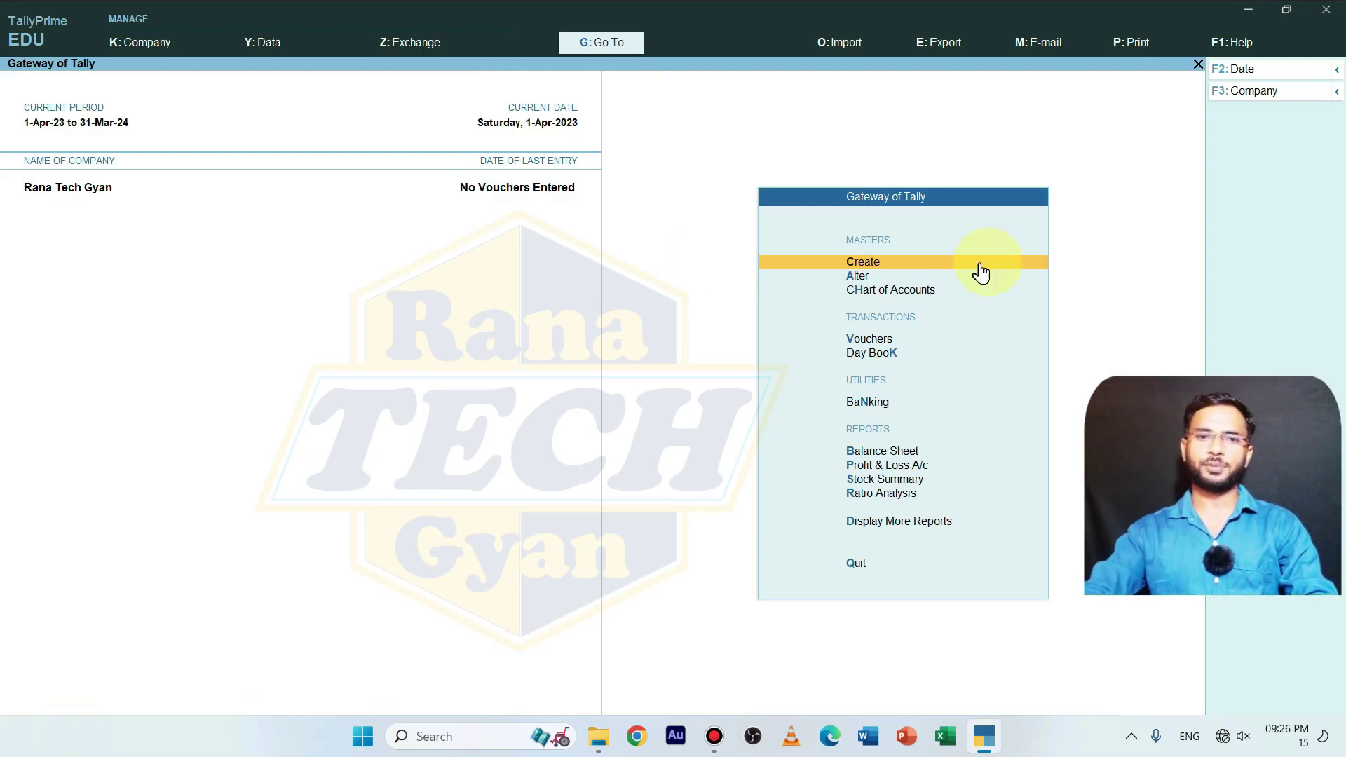
Open the Puchase Return ledger for alteration
click(931, 284)
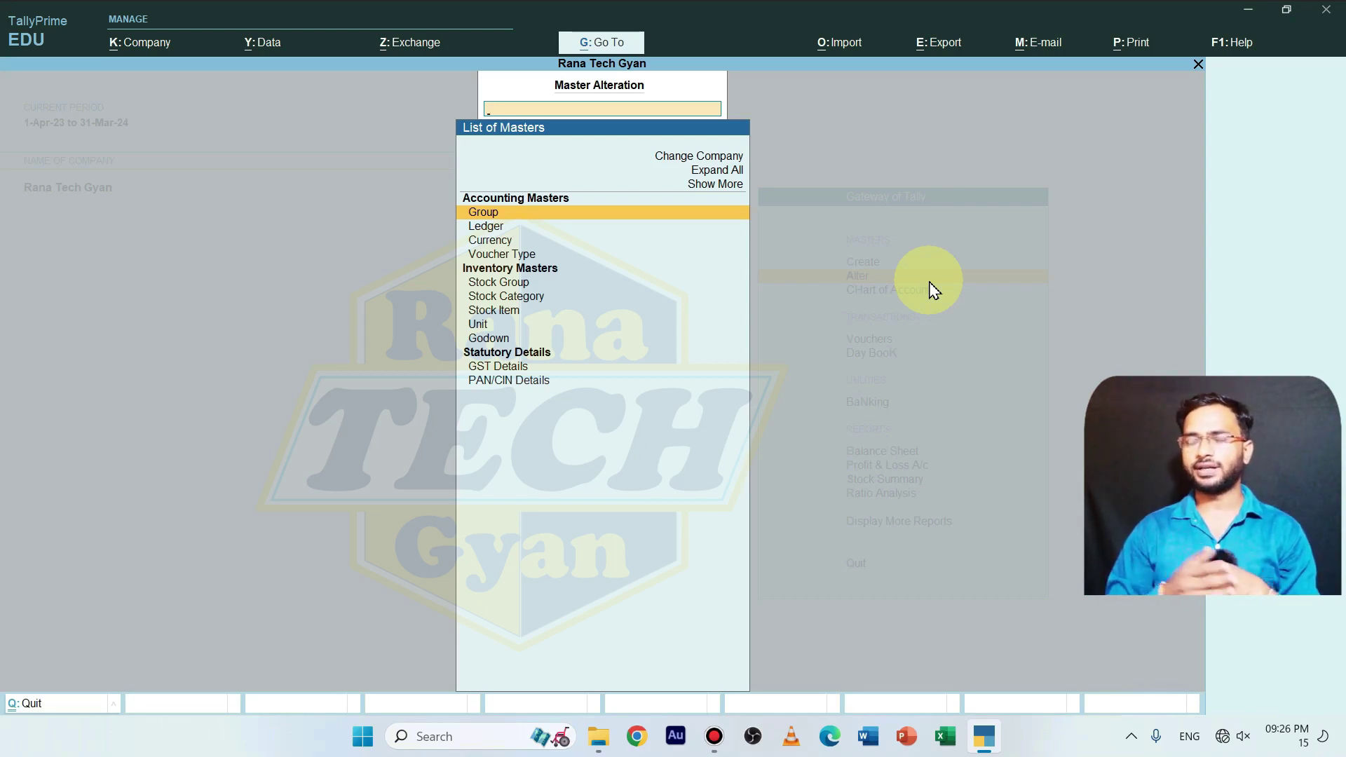
key(Down)
key(Return)
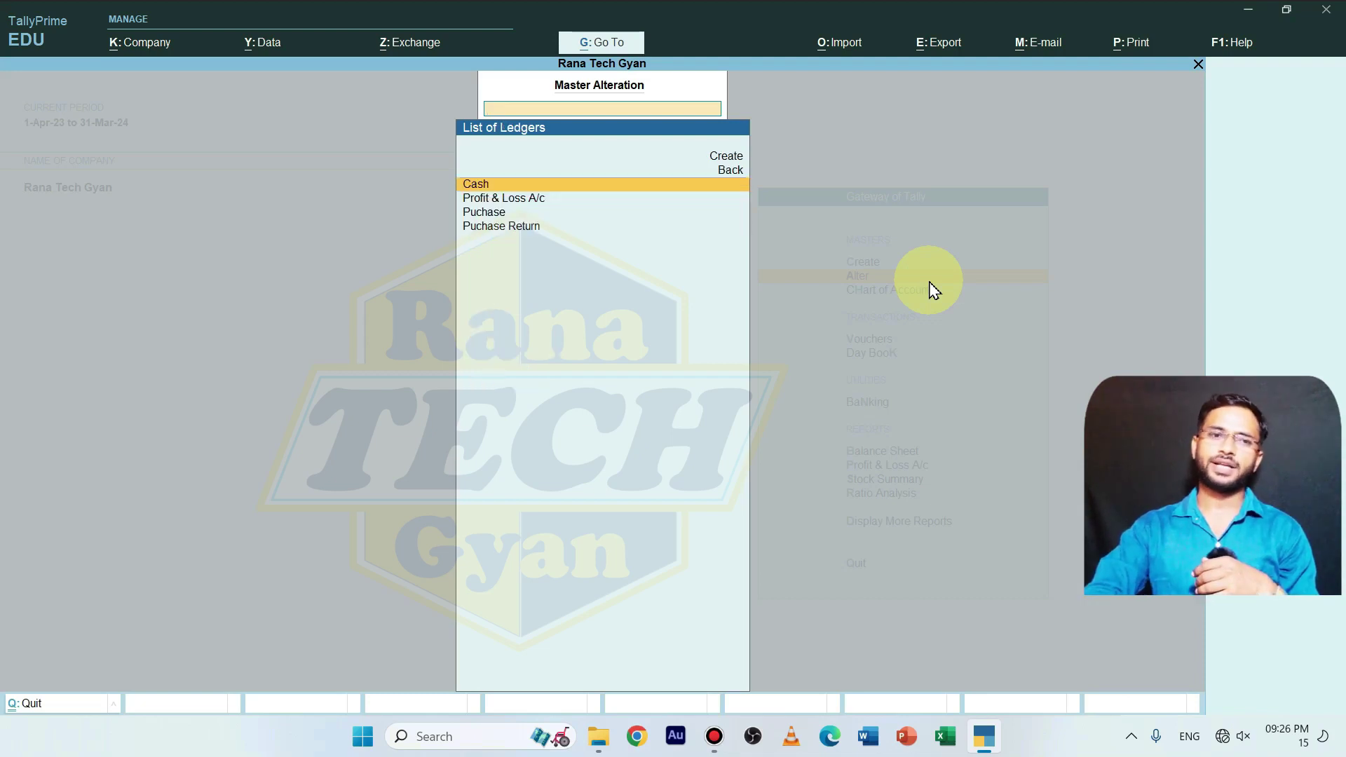
key(Down)
key(Down)
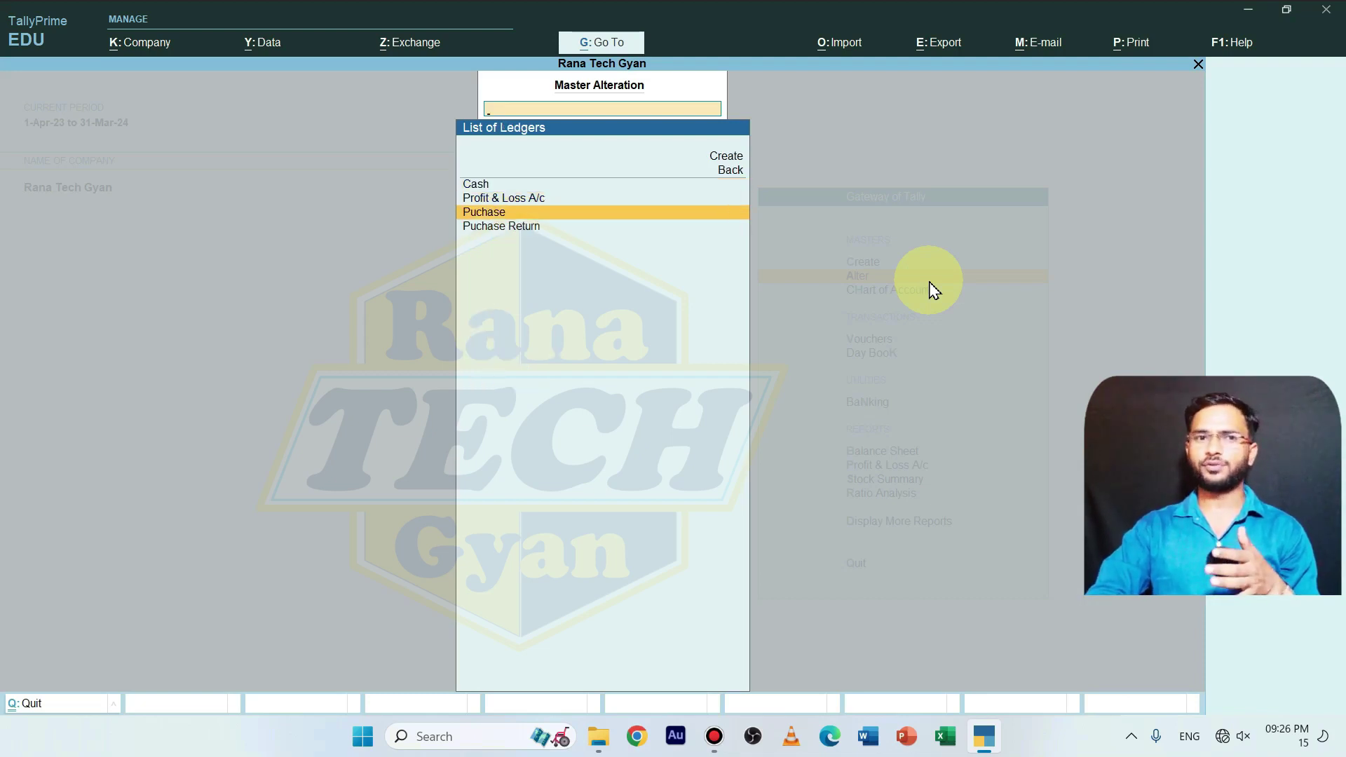
key(Down)
key(Return)
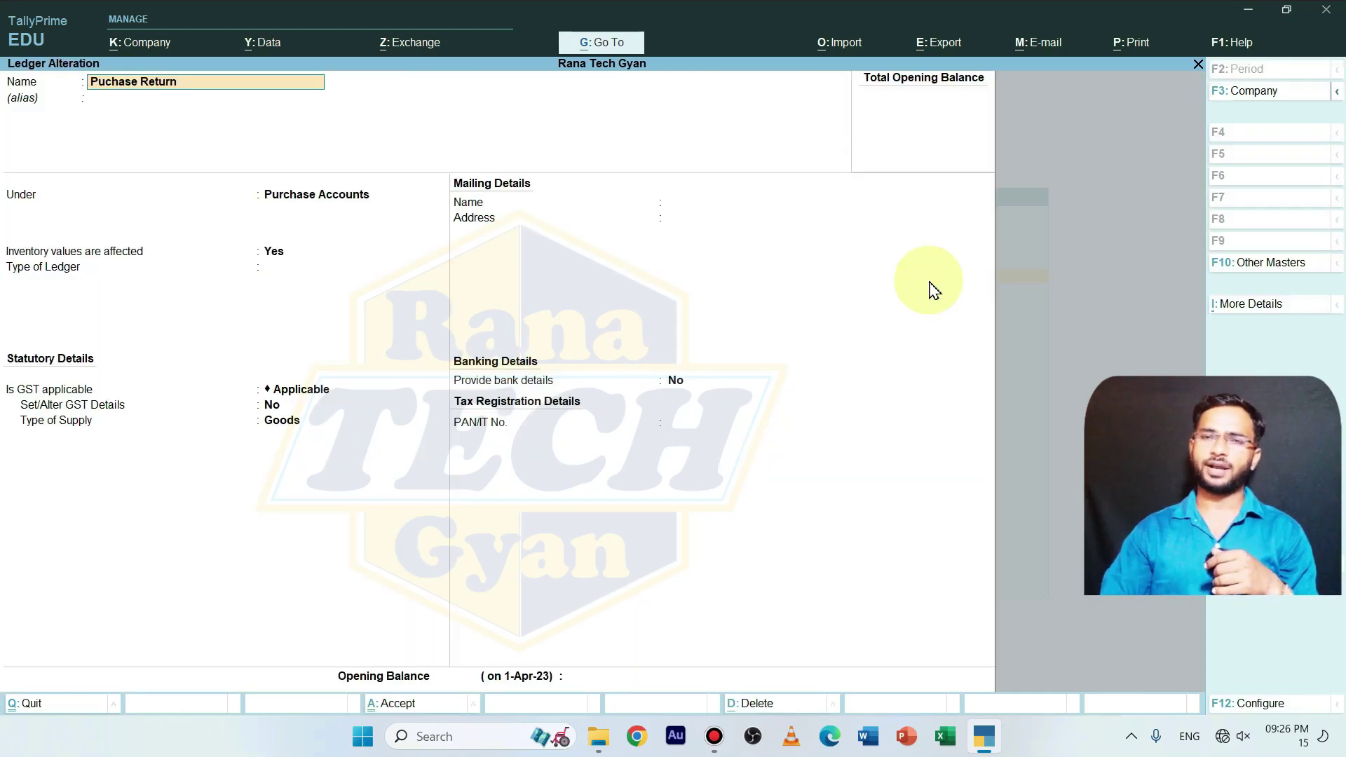
Go through the Puchase Return ledger's fields as far as type of supply, accept the ledger, and return to the Gateway of Tally
key(Return)
key(Return)
key(Return)
key(Return)
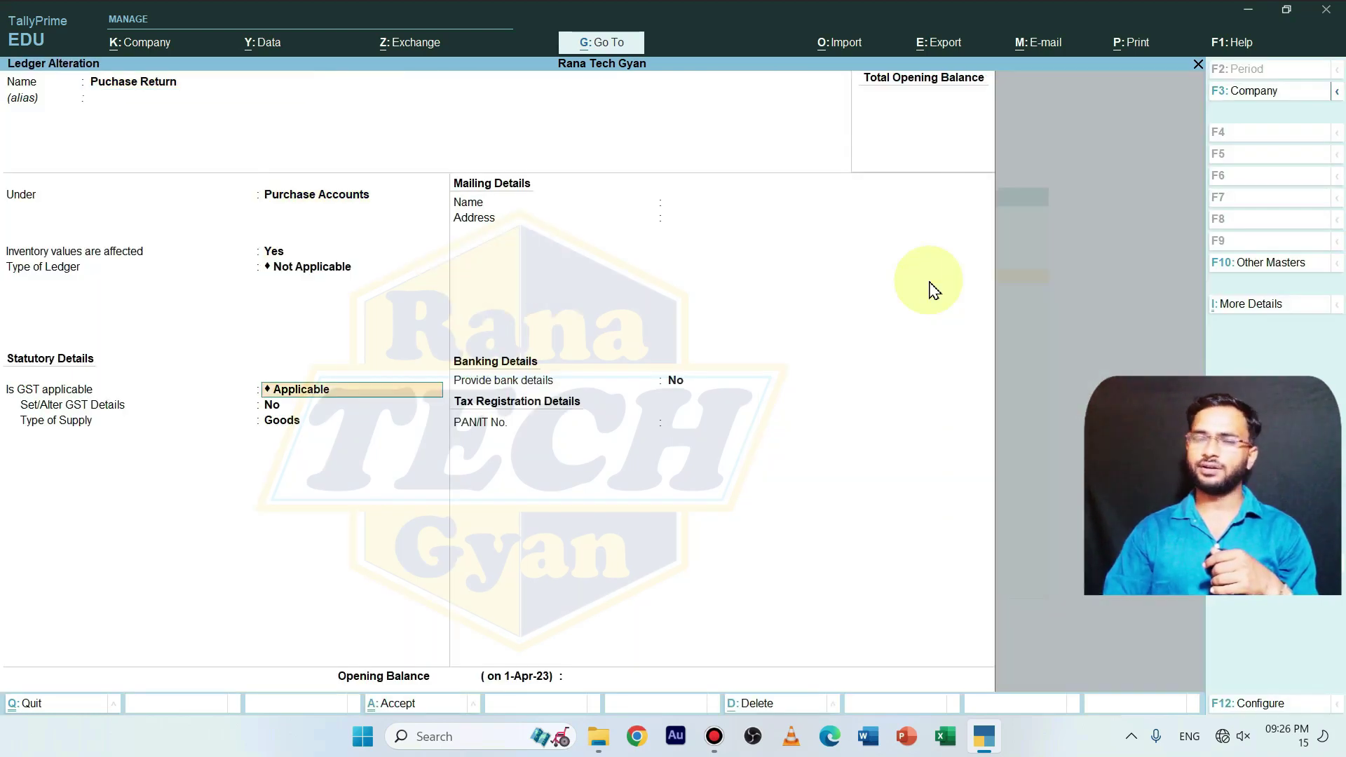
key(Return)
key(Return)
key(ctrl+a)
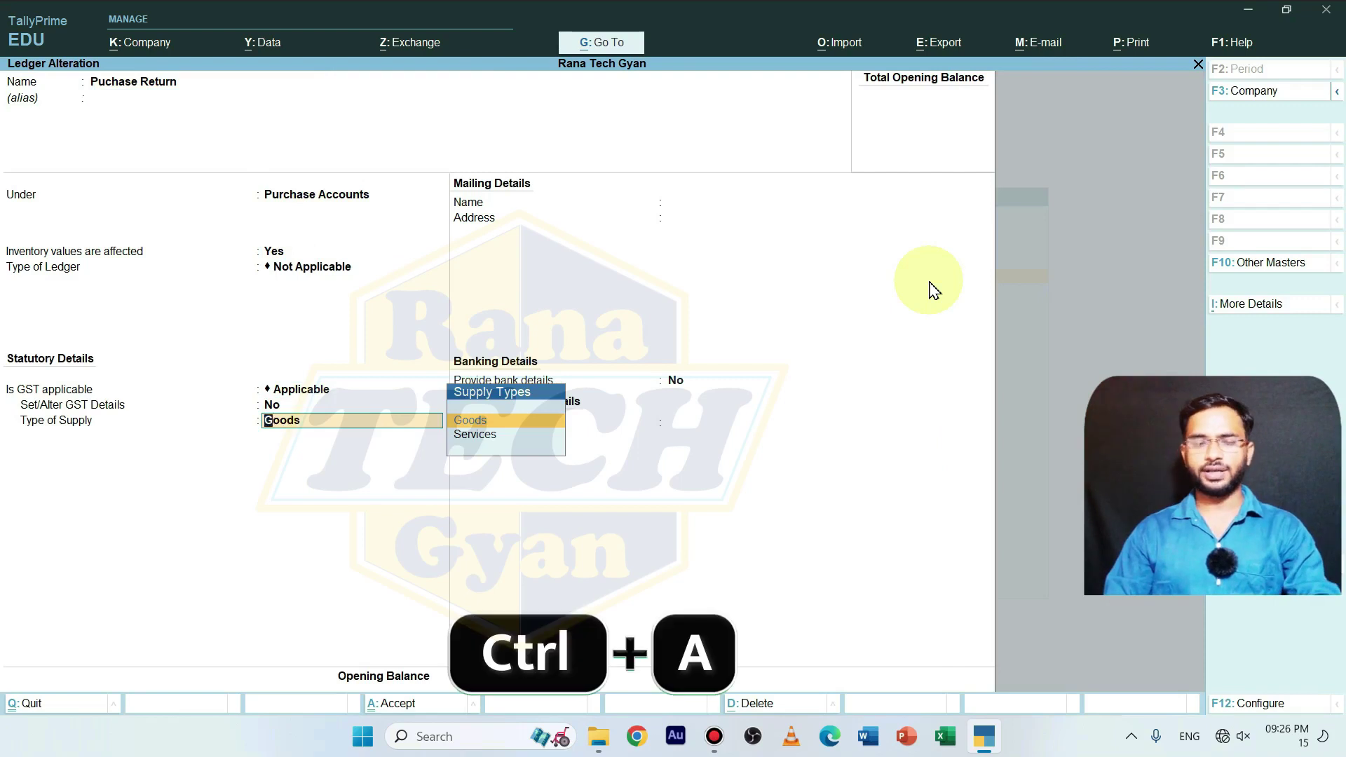
key(BackSpace)
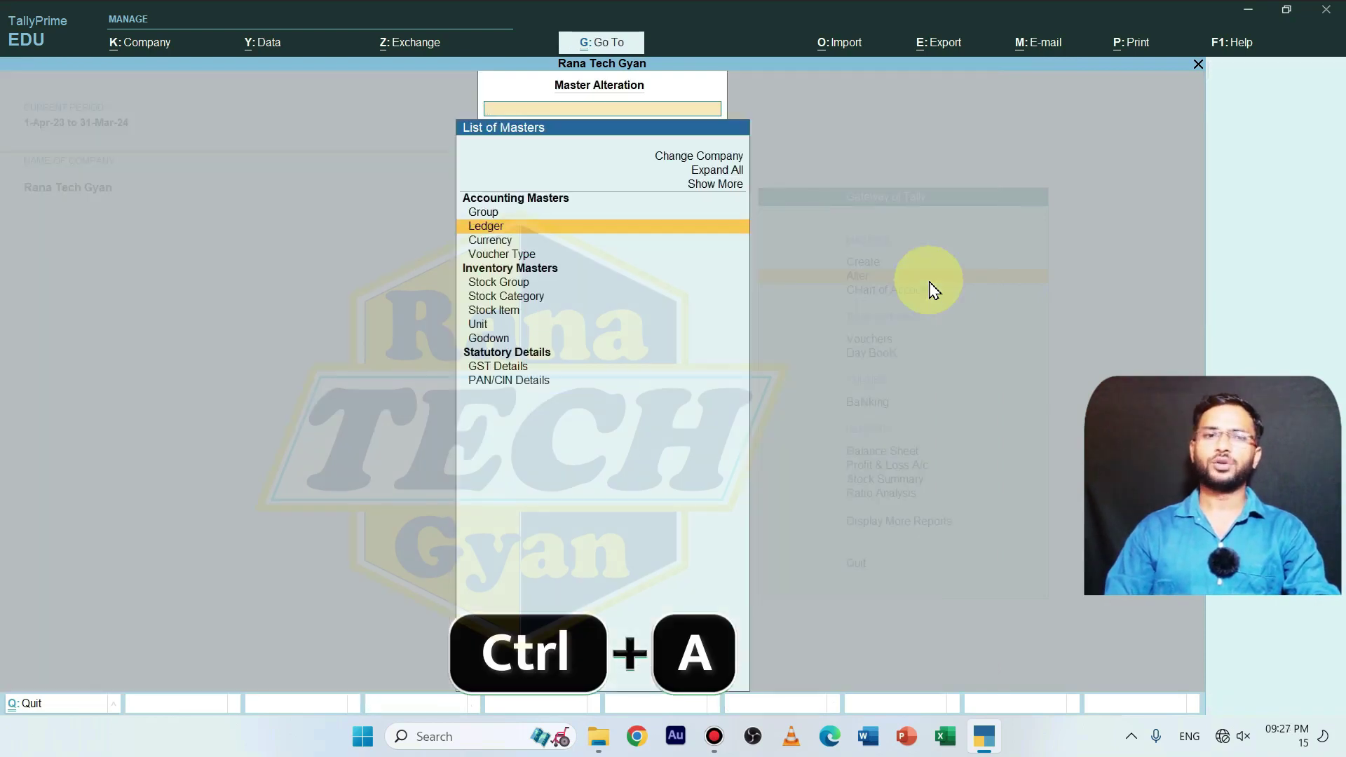
key(Escape)
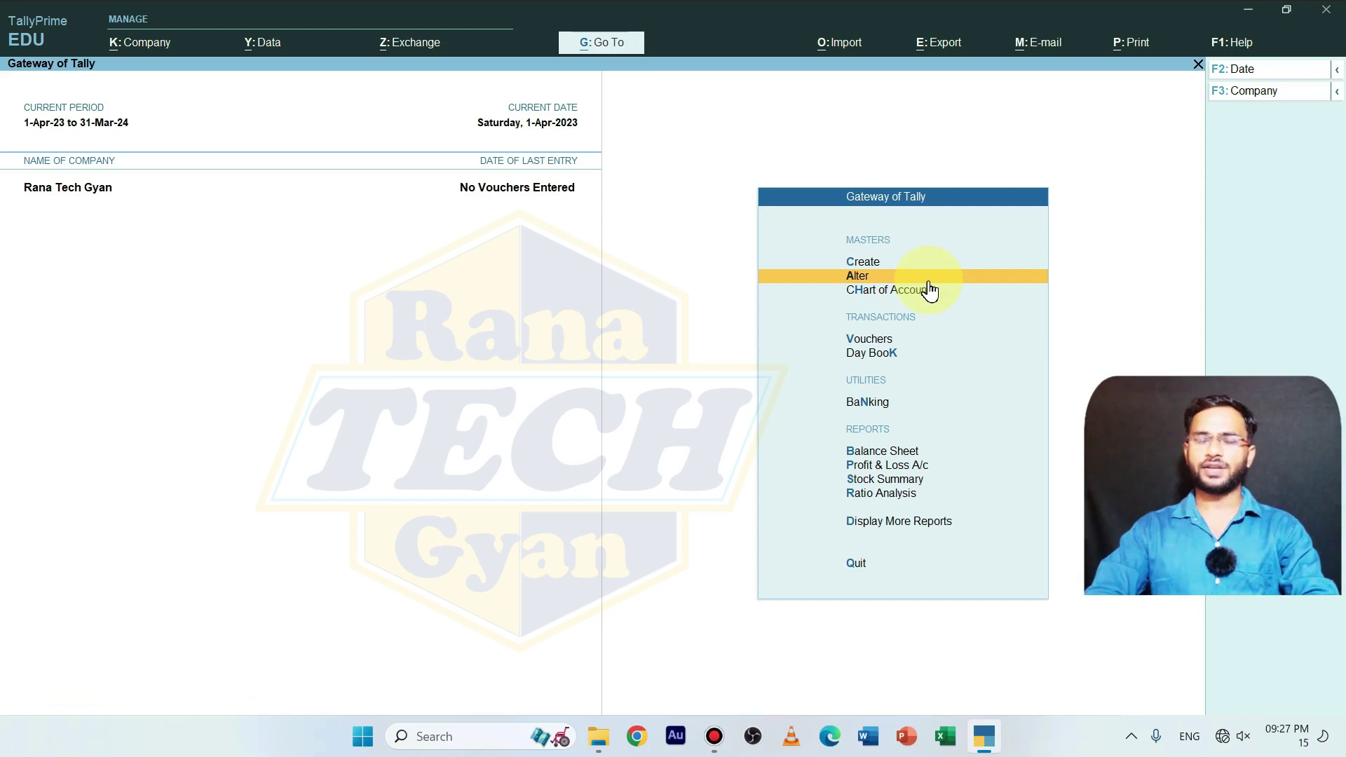
Open the Puchase ledger for alteration and delete it
click(929, 281)
key(Down)
key(Return)
key(Down)
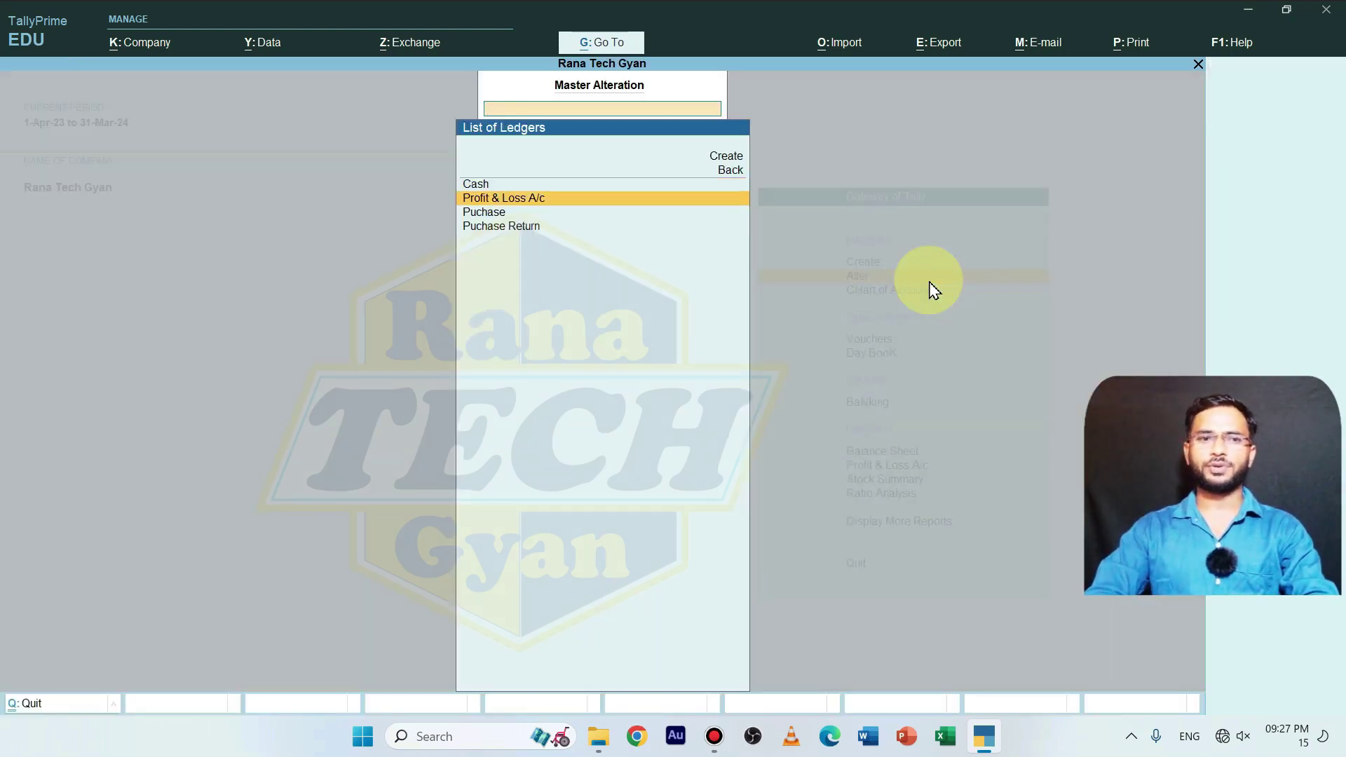
key(Down)
key(Return)
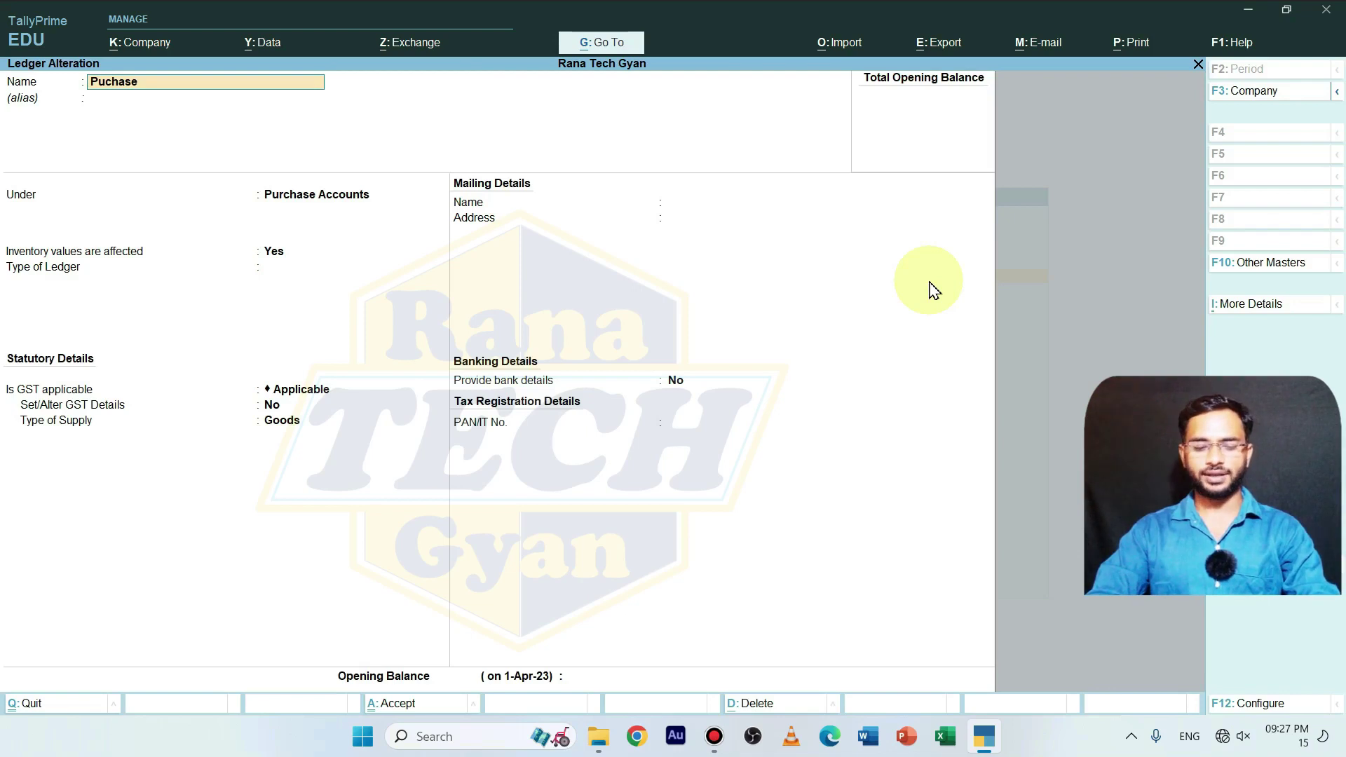
key(alt+d)
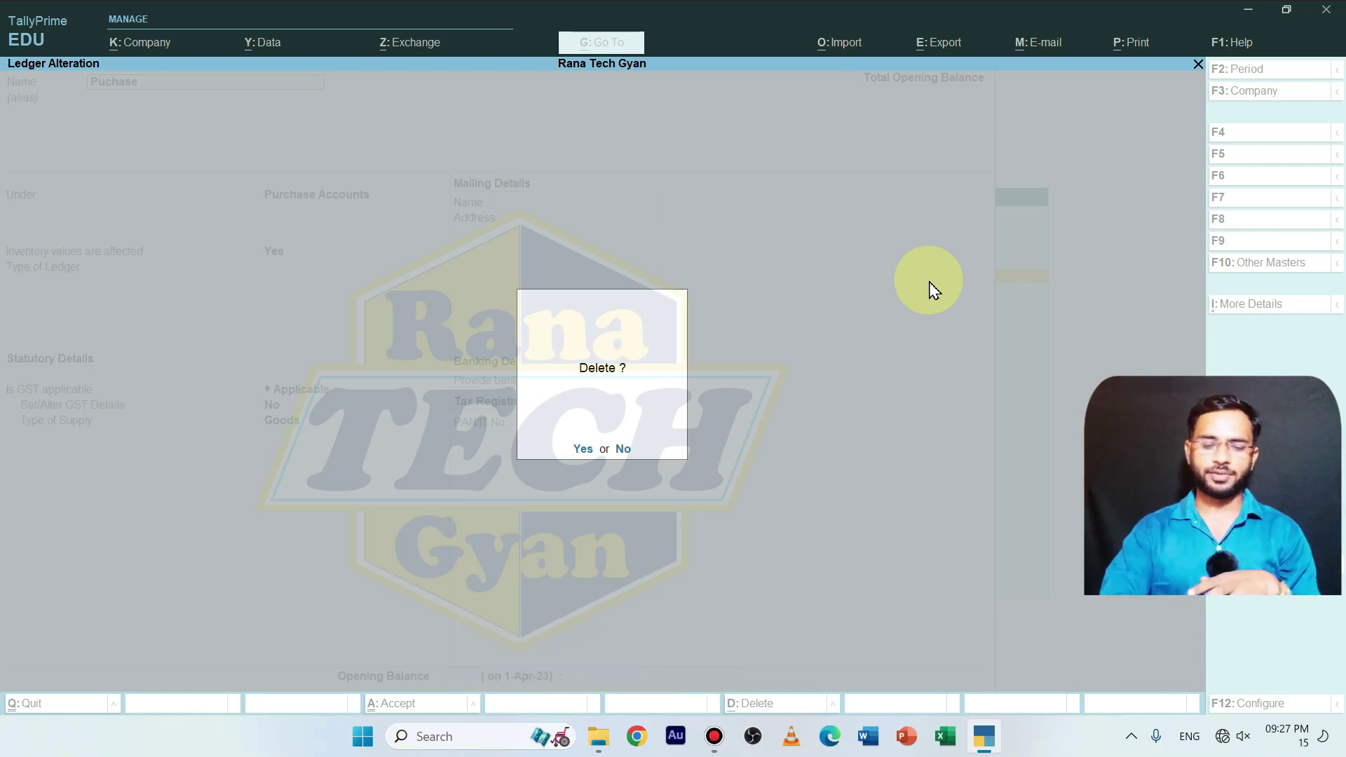
key(Return)
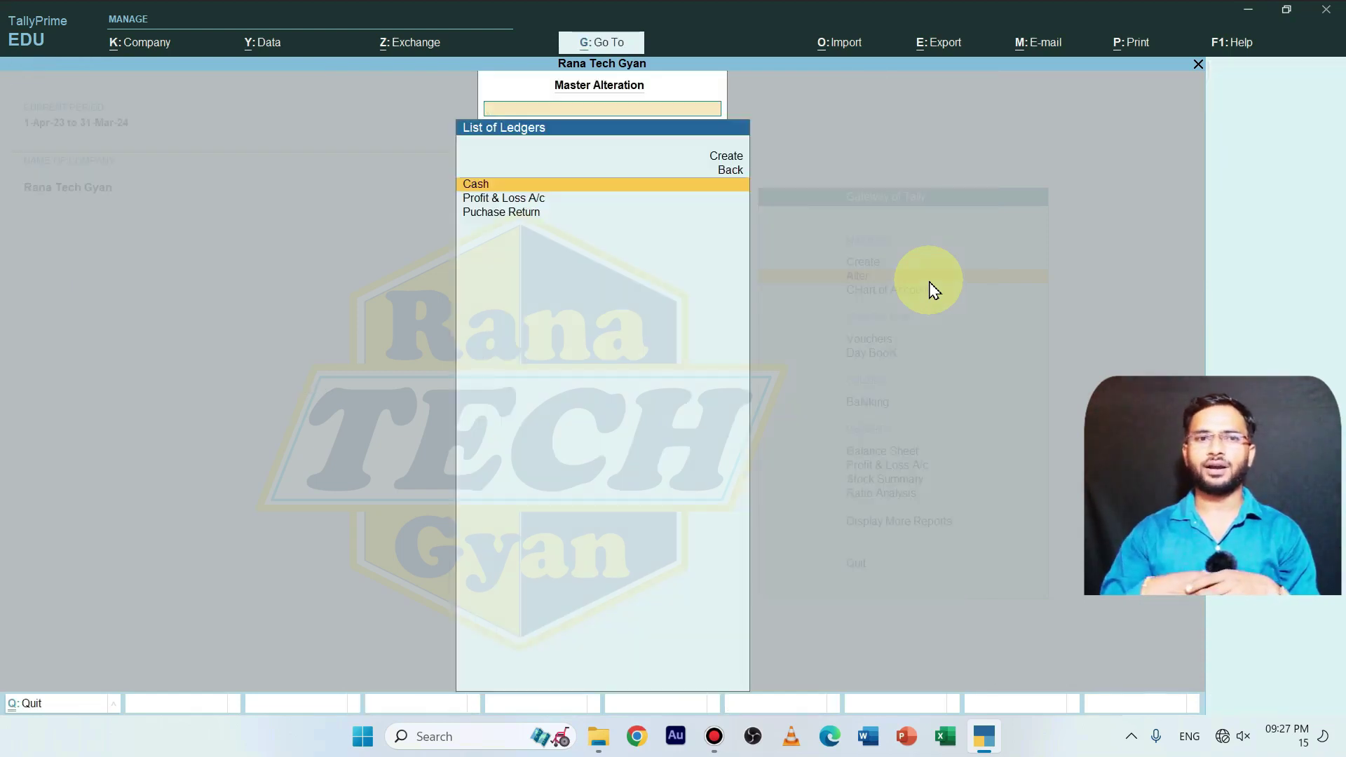